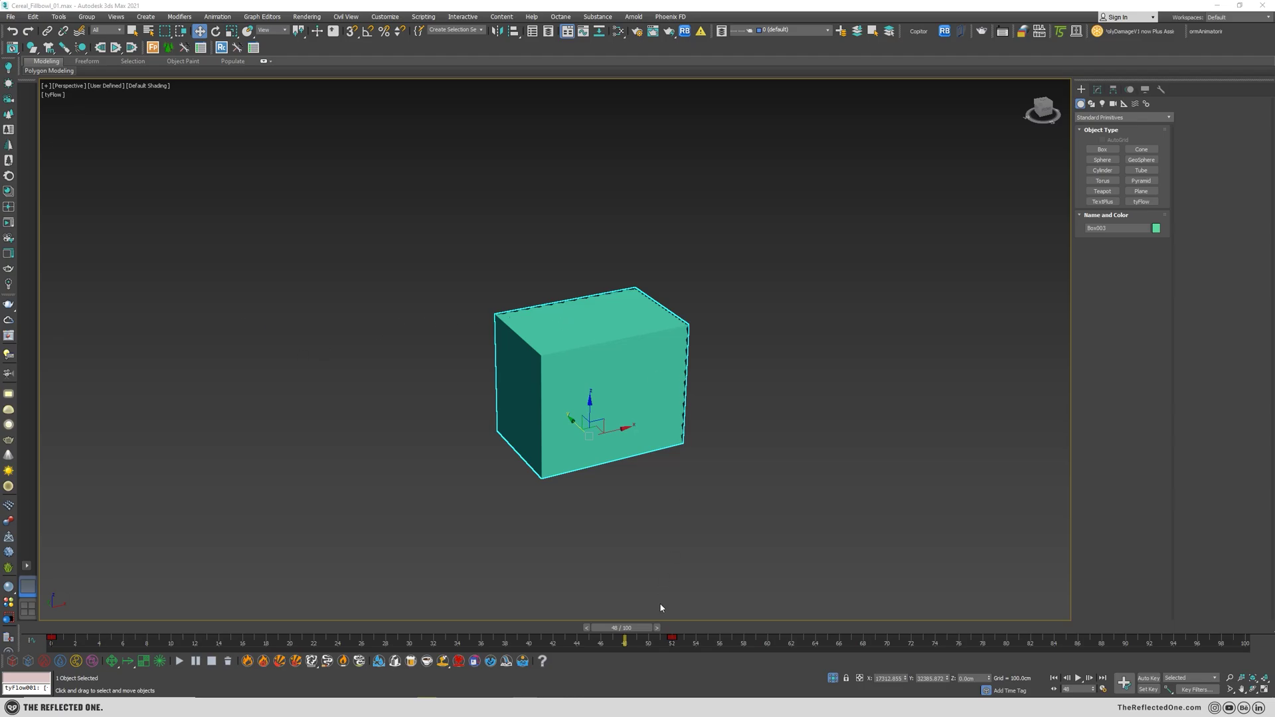
- Scrub the box's animation, then open its Curve Editor from the right-click quad menu
{"action": "mouse_move", "coordinate": [624, 627]}
{"action": "left_mouse_down"}
{"action": "mouse_move", "coordinate": [385, 631]}
{"action": "mouse_move", "coordinate": [636, 627]}
{"action": "left_mouse_up"}
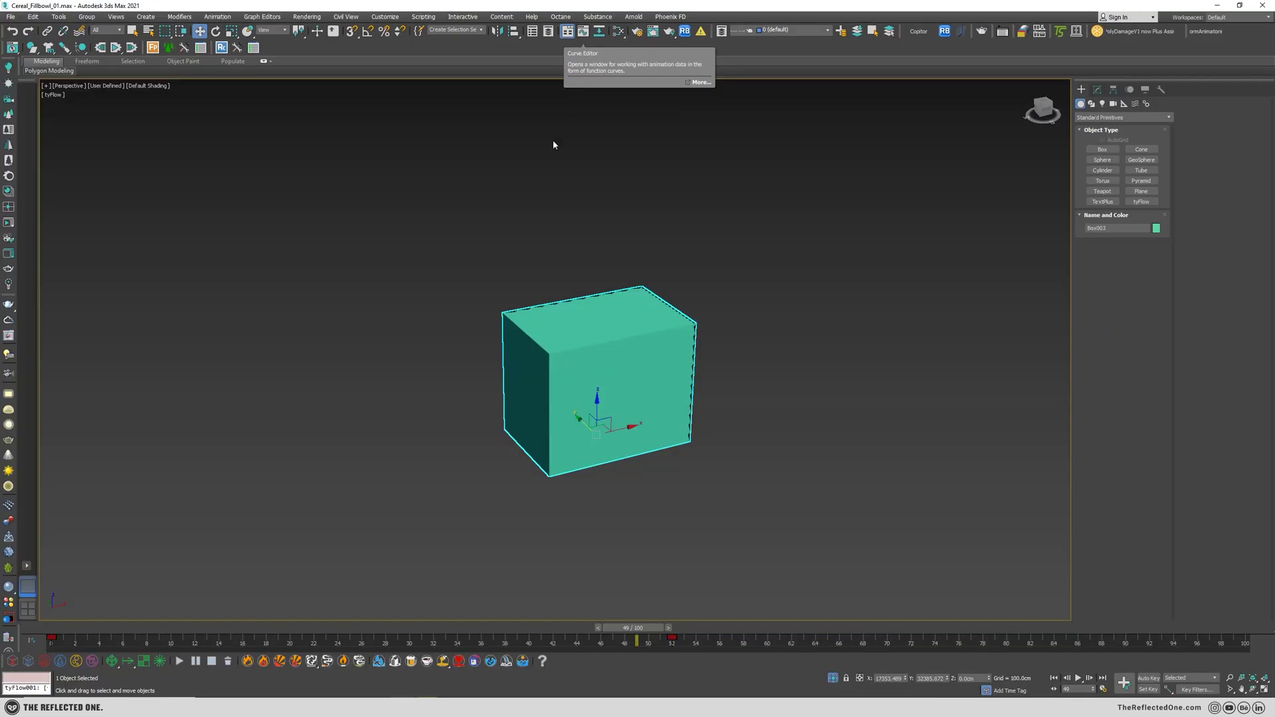
{"action": "right_click", "coordinate": [558, 165]}
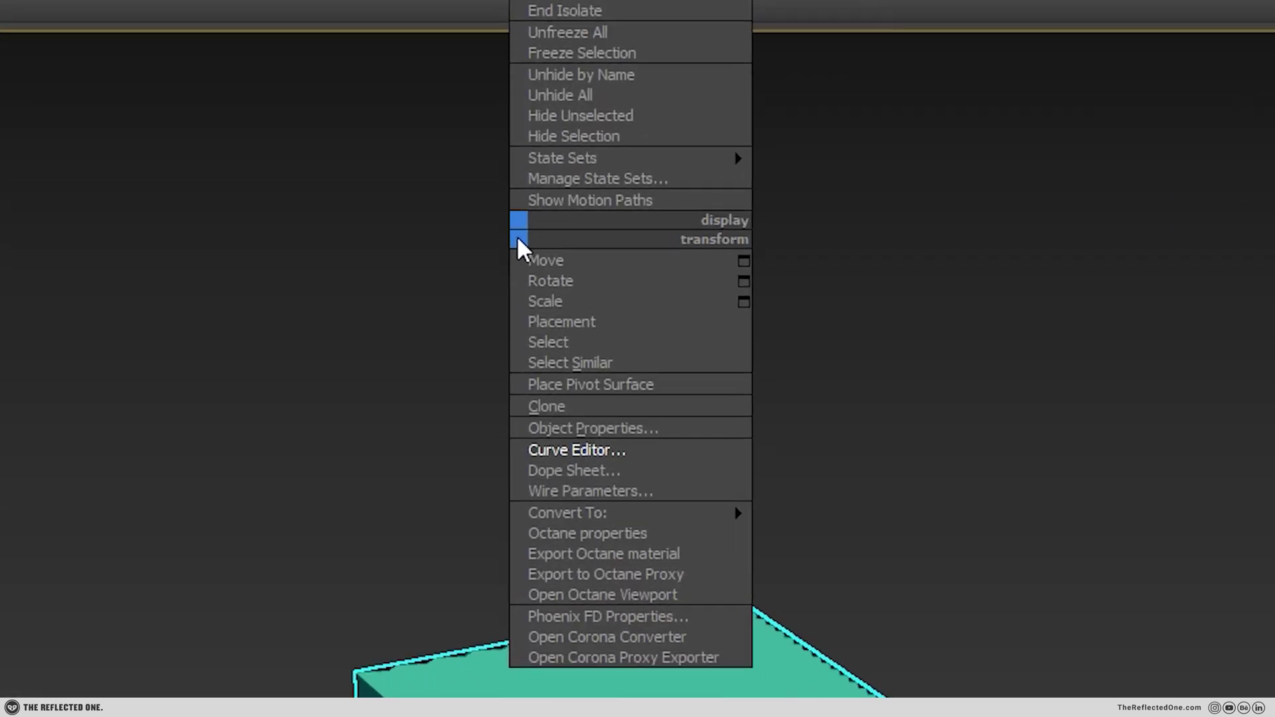
{"action": "left_click", "coordinate": [570, 449]}
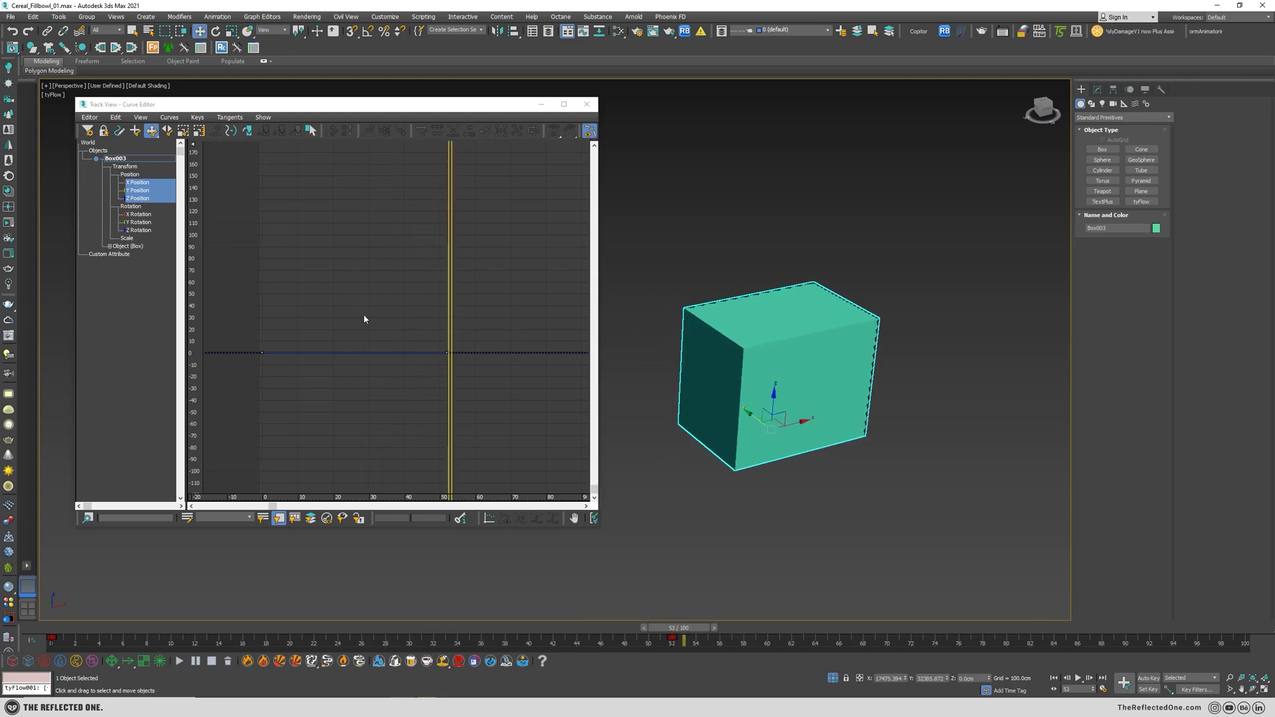
- Scrub the timeline to watch the box's flat X, Y, Z Position curves keyed at frames 0 and 50
{"action": "left_click_drag", "start_coordinate": [712, 621], "coordinate": [679, 622]}
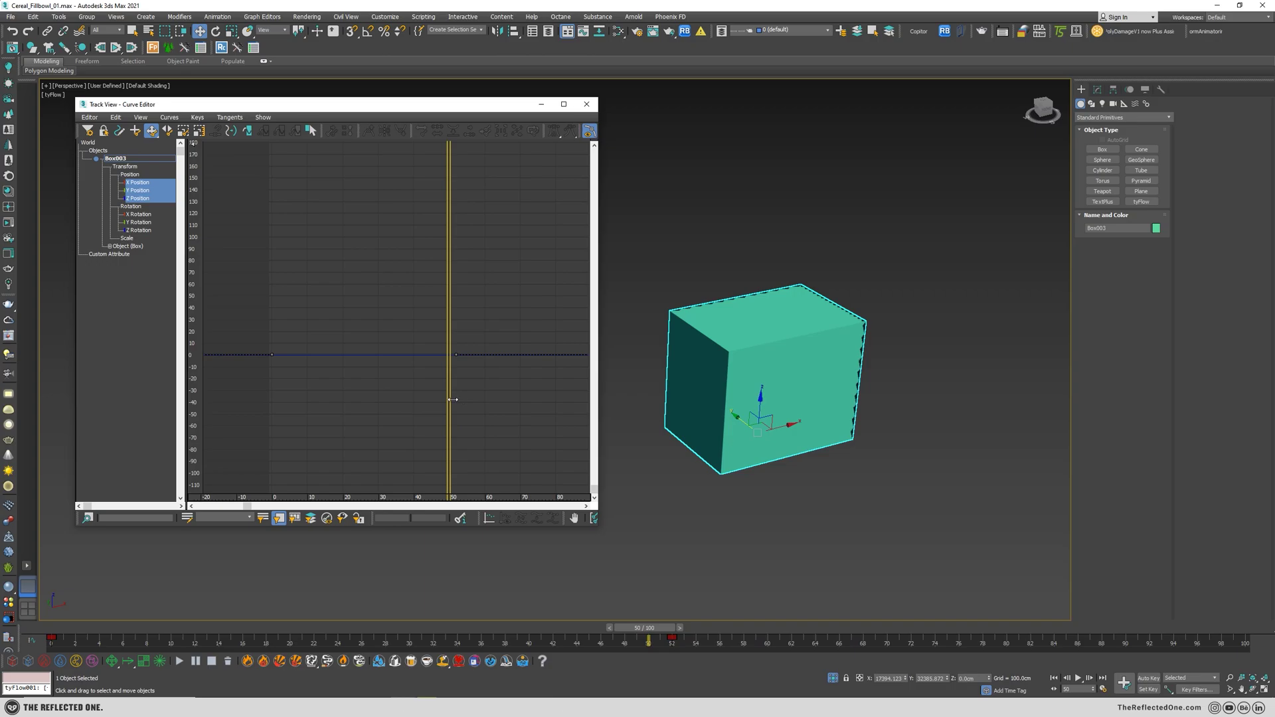
- Switch off 'Scroll inactive windows when I hover over them' in Windows Mouse settings
{"action": "key", "text": "super"}
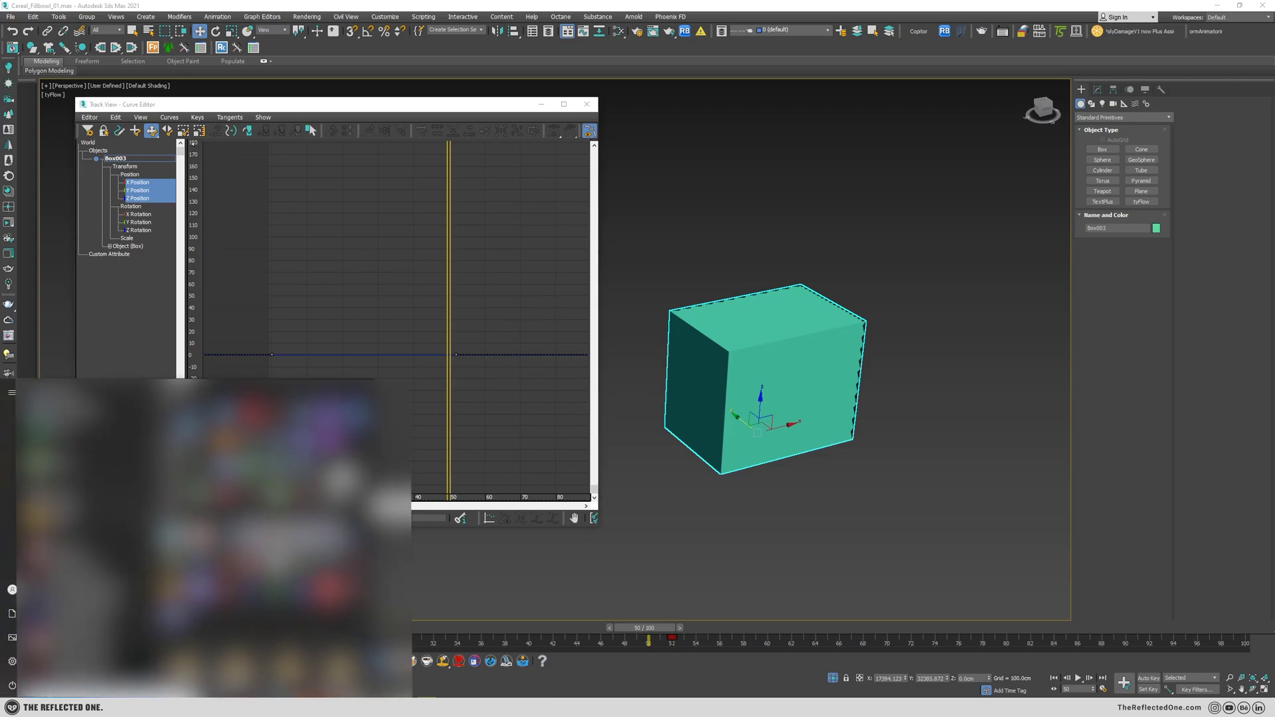
{"action": "type", "text": "mou"}
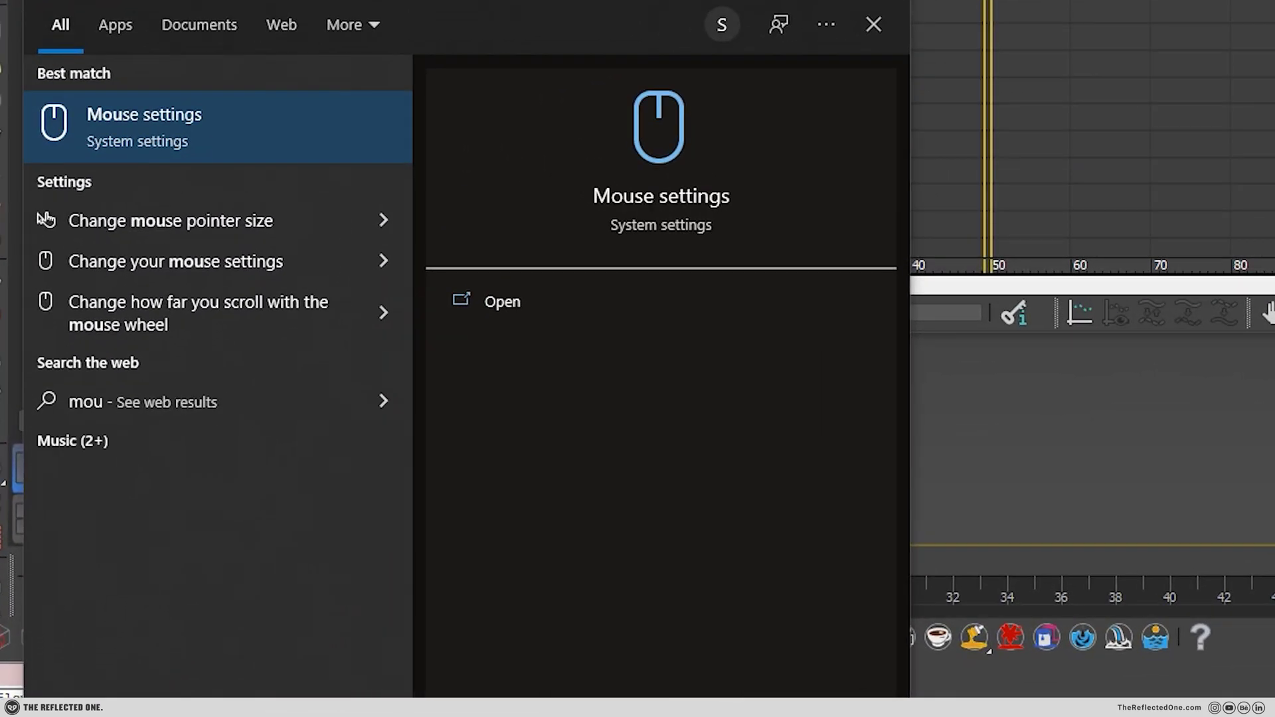
{"action": "key", "text": "Return"}
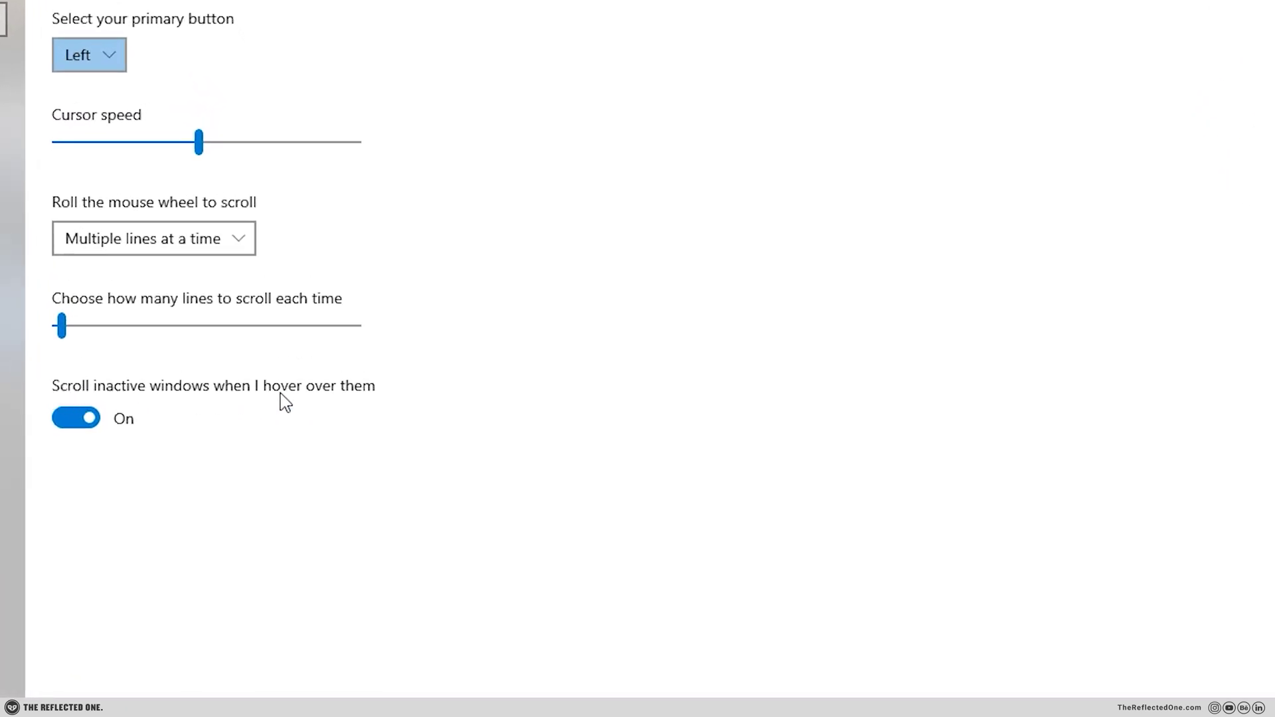
{"action": "left_click", "coordinate": [83, 420]}
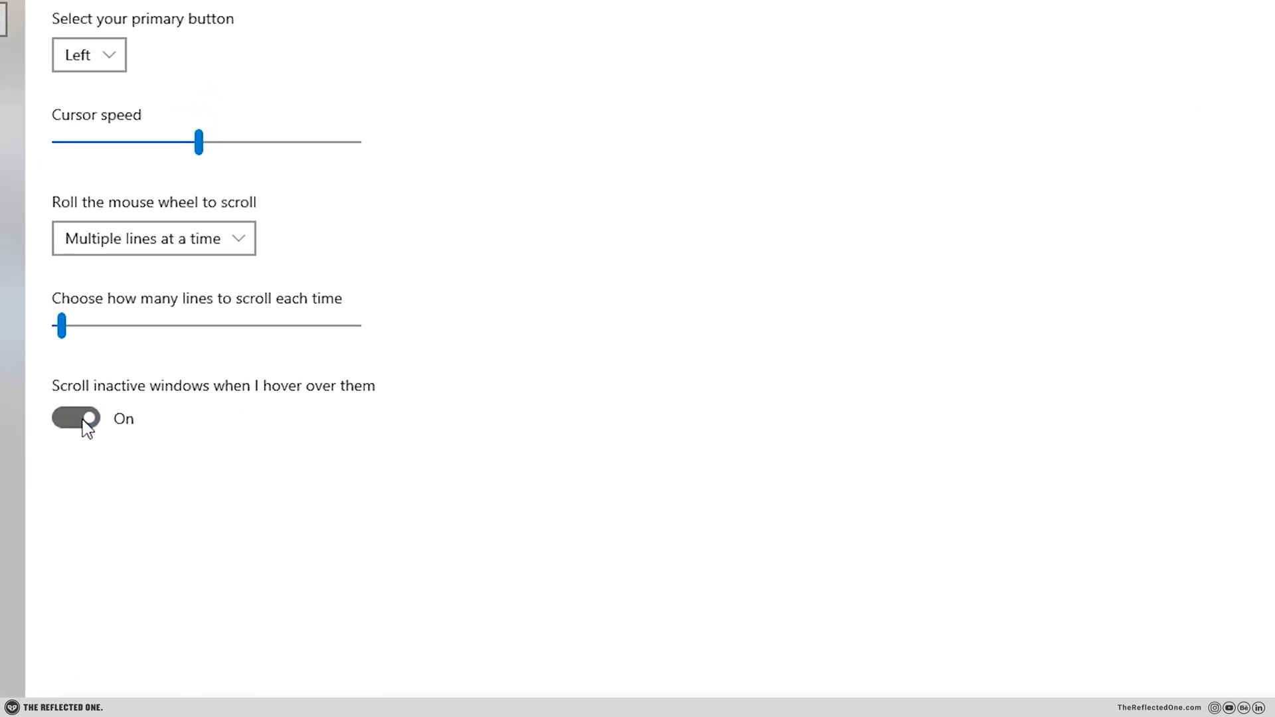
{"action": "left_click", "coordinate": [1206, 11]}
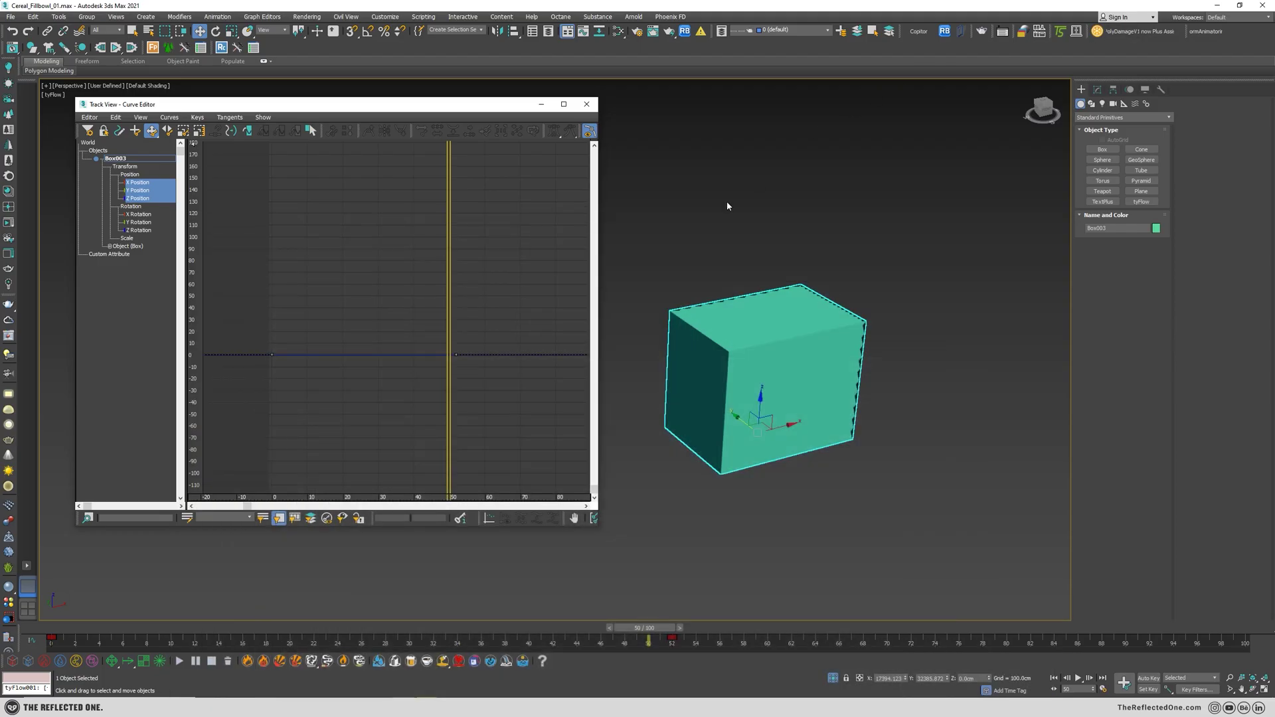
- Zoom the Curve Editor graph far out around frame 50 and pan the view
{"action": "scroll", "coordinate": [444, 352], "scroll_direction": "up", "scroll_amount": 5}
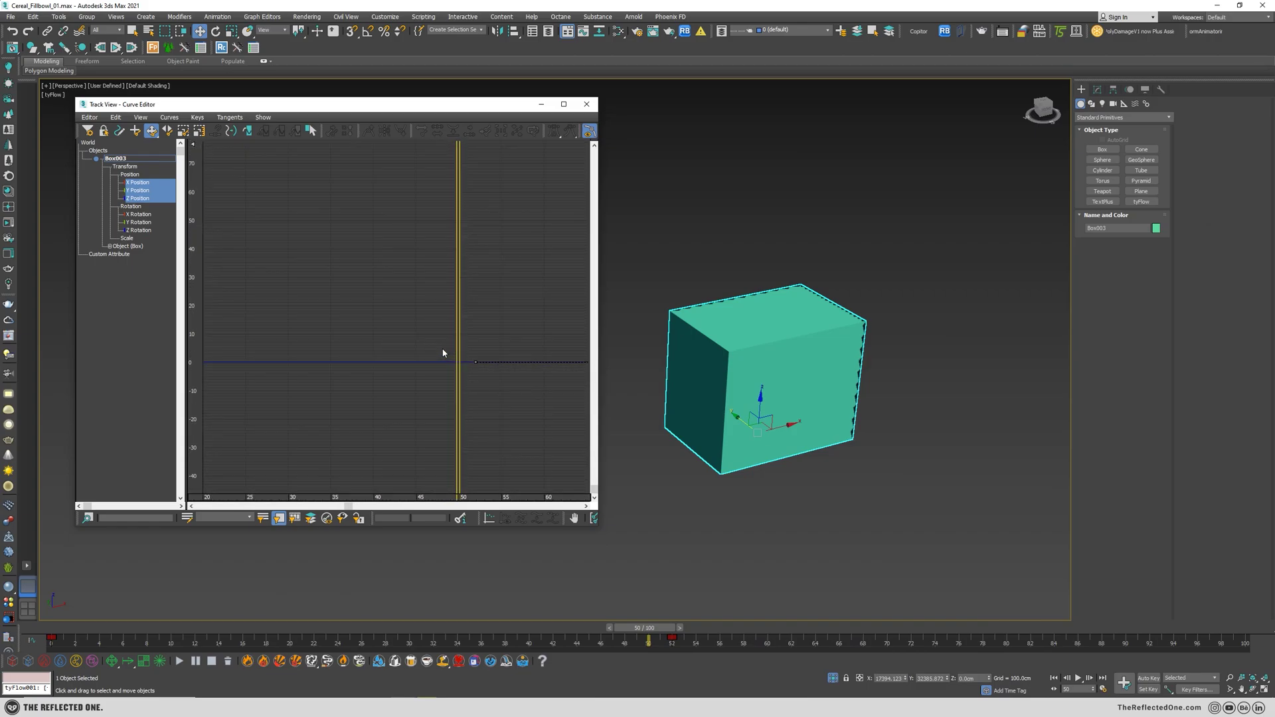
{"action": "scroll", "coordinate": [444, 350], "scroll_direction": "down", "scroll_amount": 3}
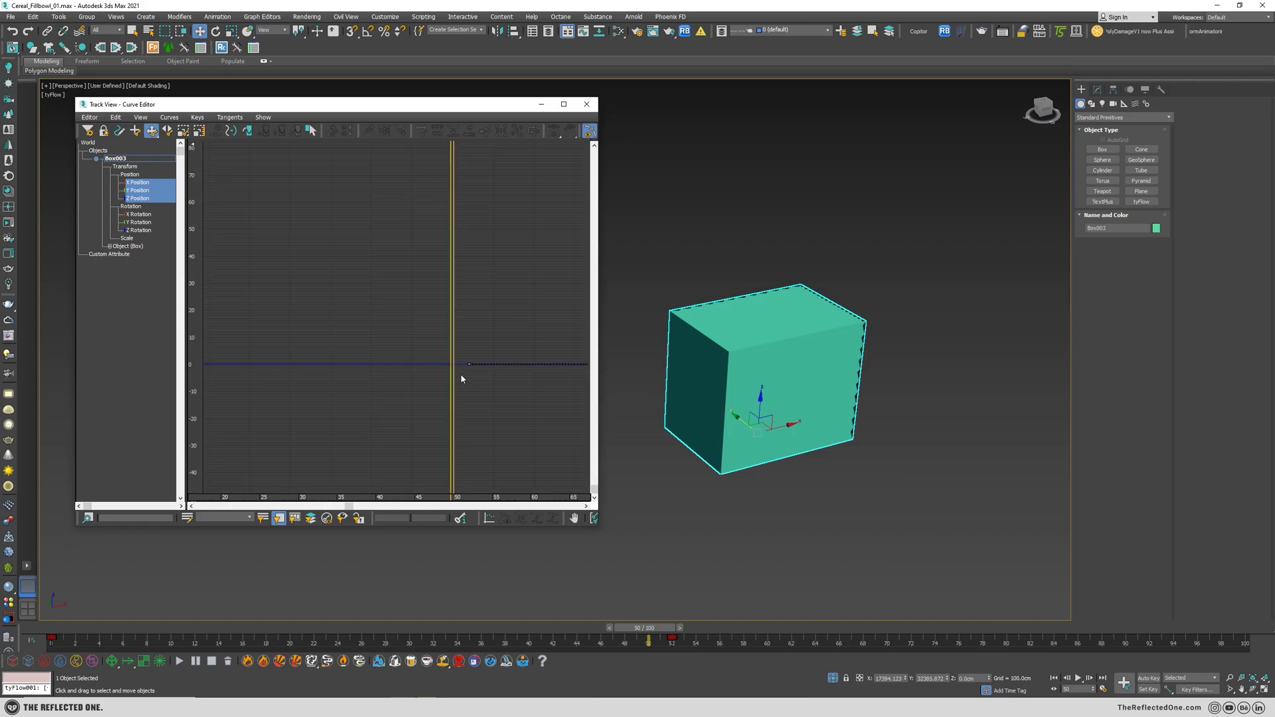
{"action": "scroll", "coordinate": [460, 373], "scroll_direction": "down", "scroll_amount": 2}
{"action": "scroll", "coordinate": [539, 348], "scroll_direction": "up", "scroll_amount": 3}
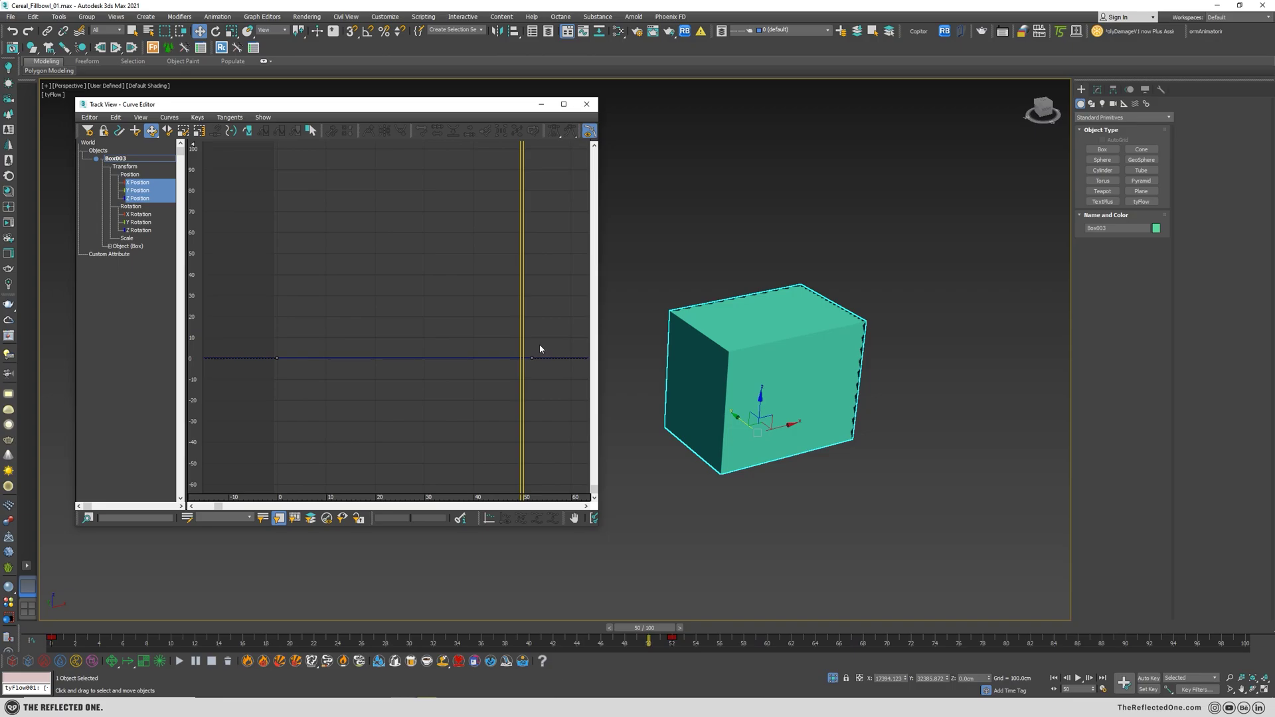
{"action": "middle_click_drag", "start_coordinate": [539, 344], "coordinate": [526, 188], "text": "ctrl+alt"}
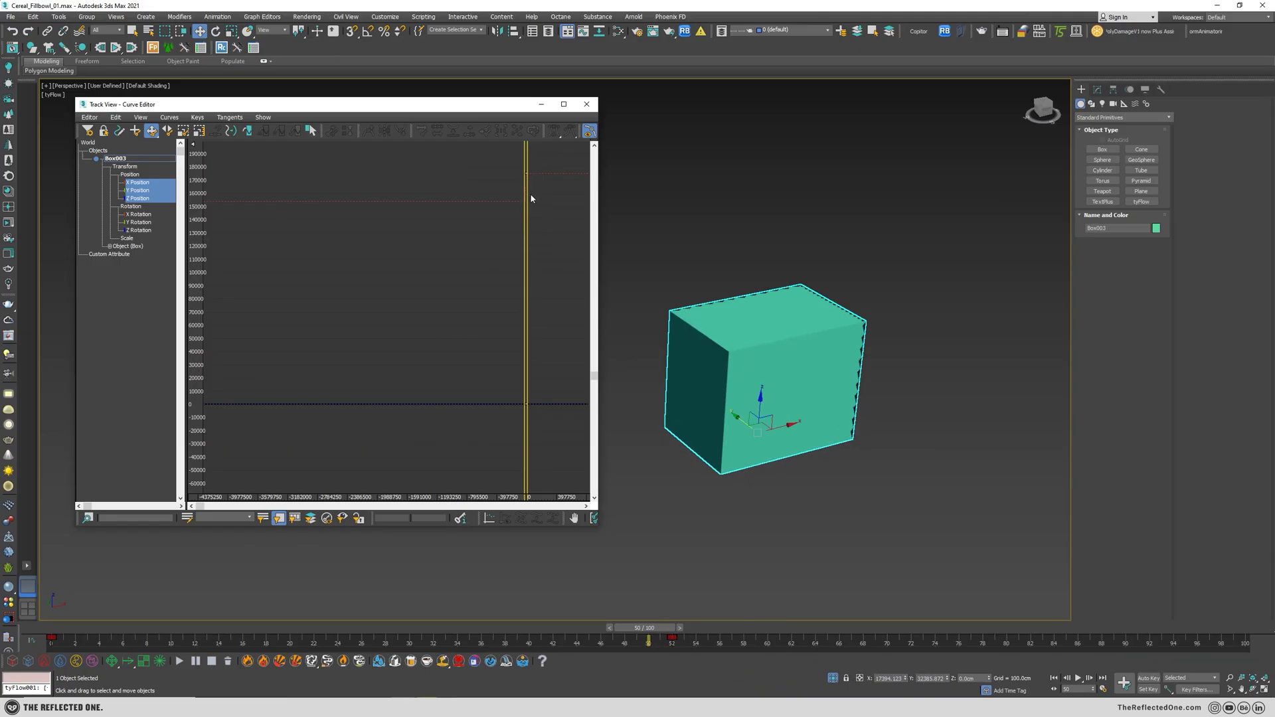
{"action": "middle_click_drag", "start_coordinate": [501, 203], "coordinate": [522, 203]}
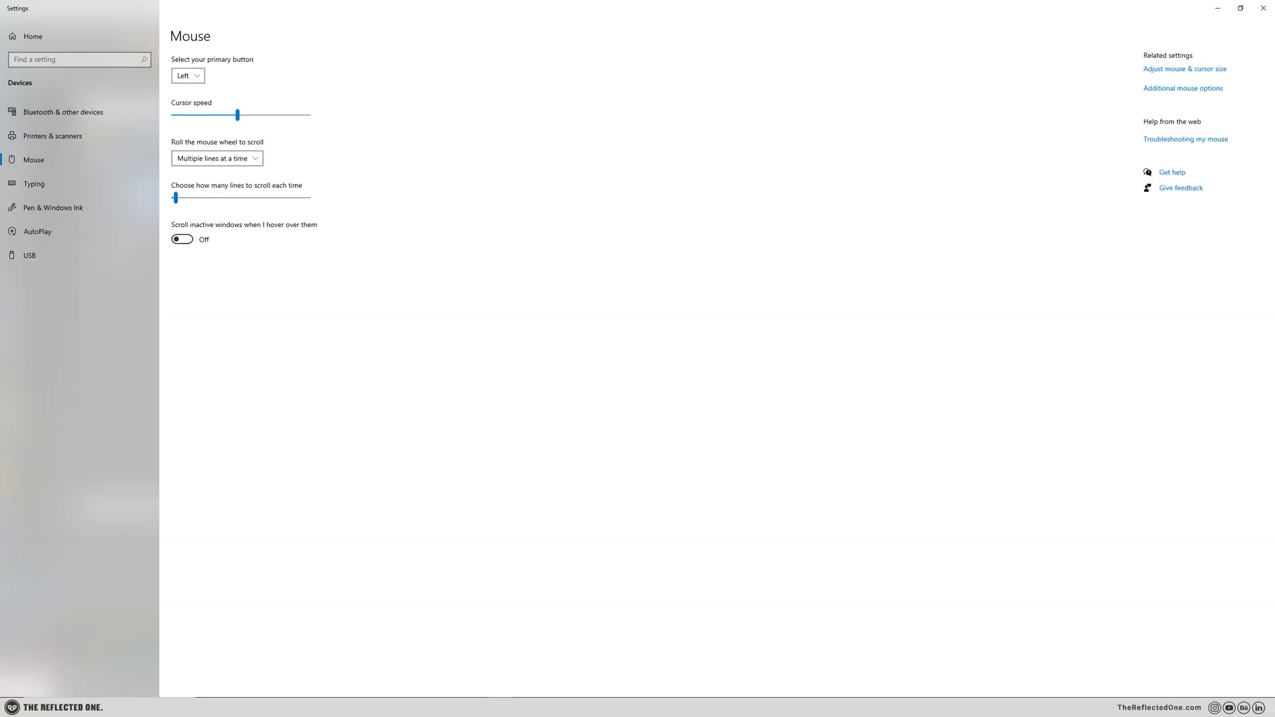
- Move the Curve Editor window up-left and scroll the YouTube channel page beside it
{"action": "left_click", "coordinate": [1218, 7]}
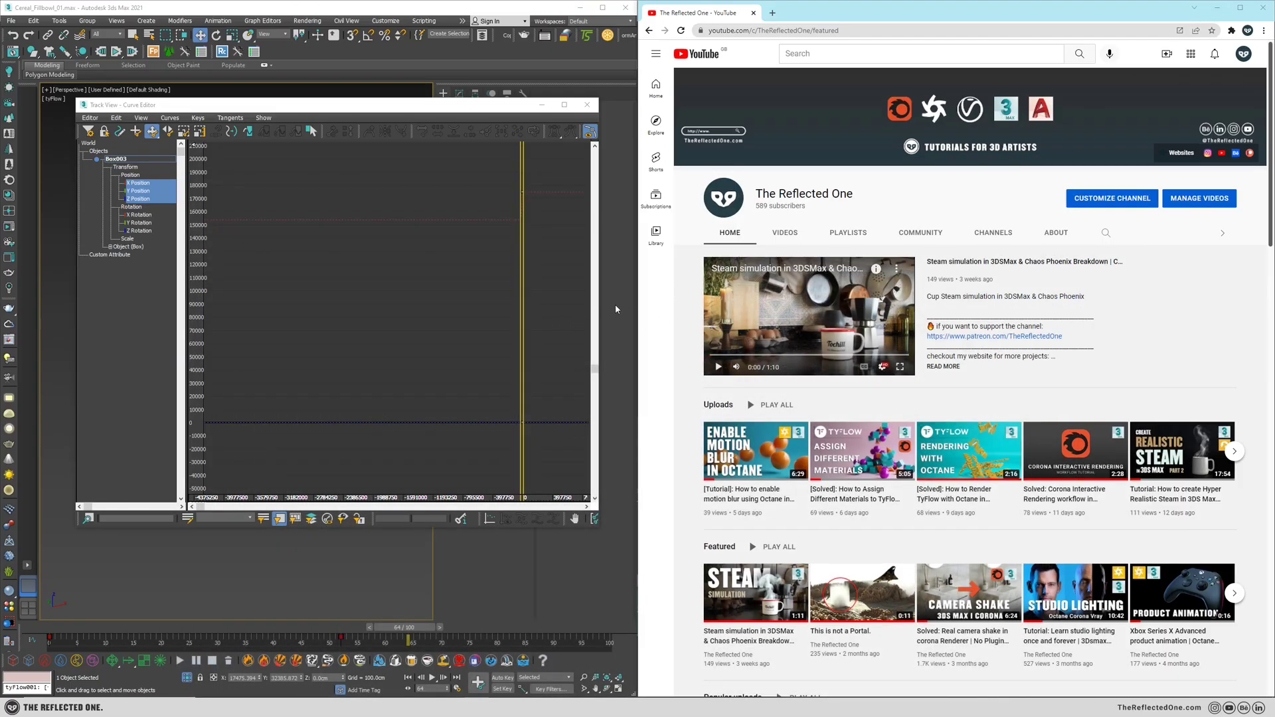
{"action": "left_click_drag", "start_coordinate": [507, 108], "coordinate": [488, 87]}
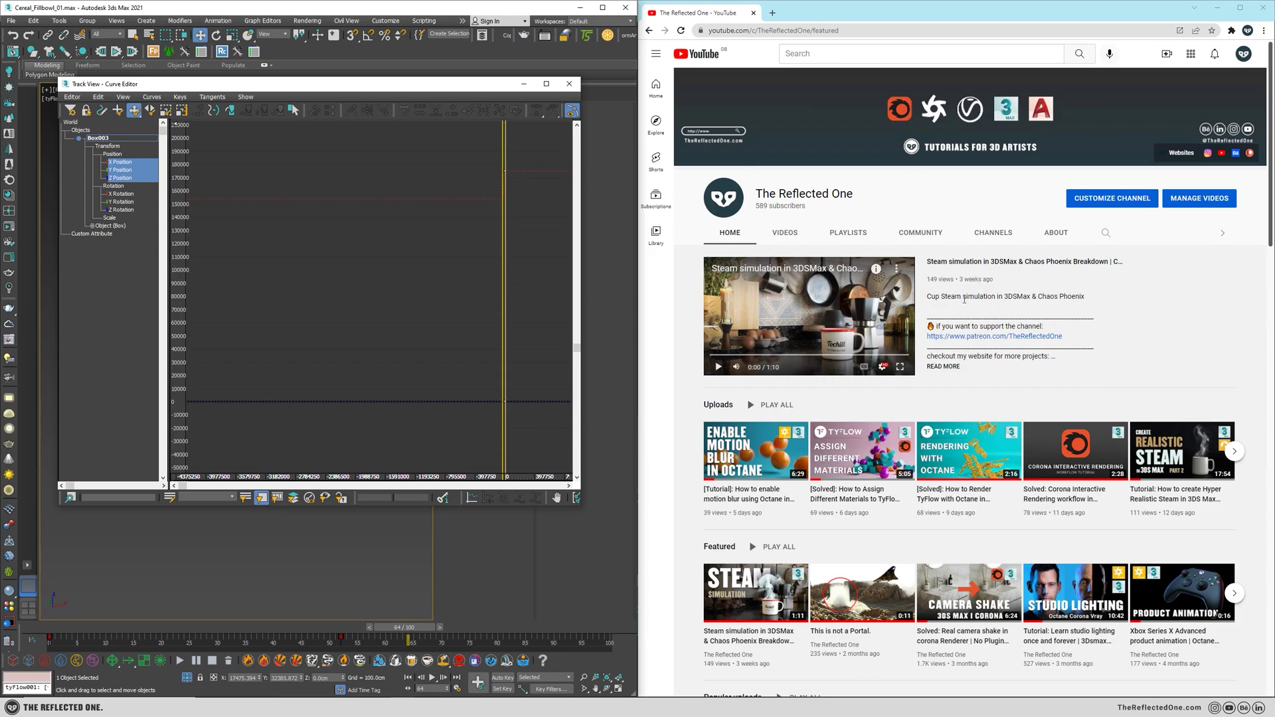
{"action": "left_click", "coordinate": [964, 300]}
{"action": "scroll", "coordinate": [966, 300], "scroll_direction": "down", "scroll_amount": 5}
{"action": "scroll", "coordinate": [968, 299], "scroll_direction": "up", "scroll_amount": 5}
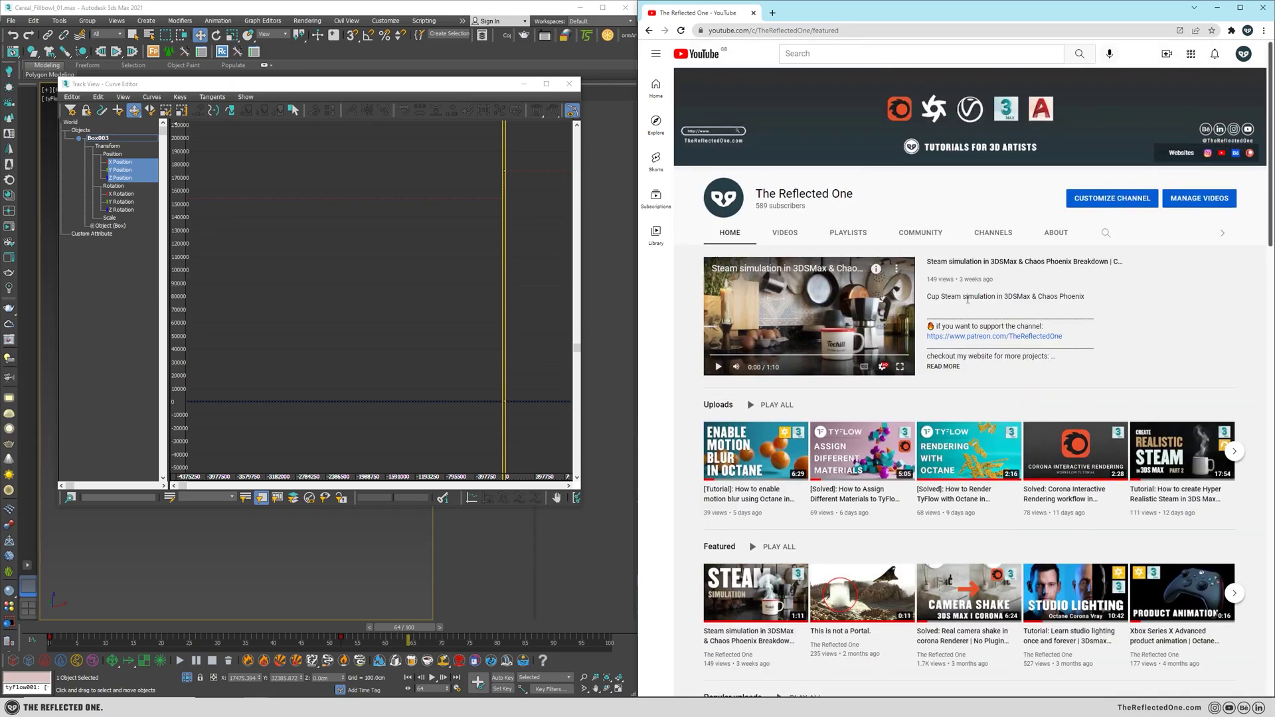
{"action": "scroll", "coordinate": [968, 299], "scroll_direction": "down", "scroll_amount": 5}
{"action": "scroll", "coordinate": [967, 299], "scroll_direction": "up", "scroll_amount": 5}
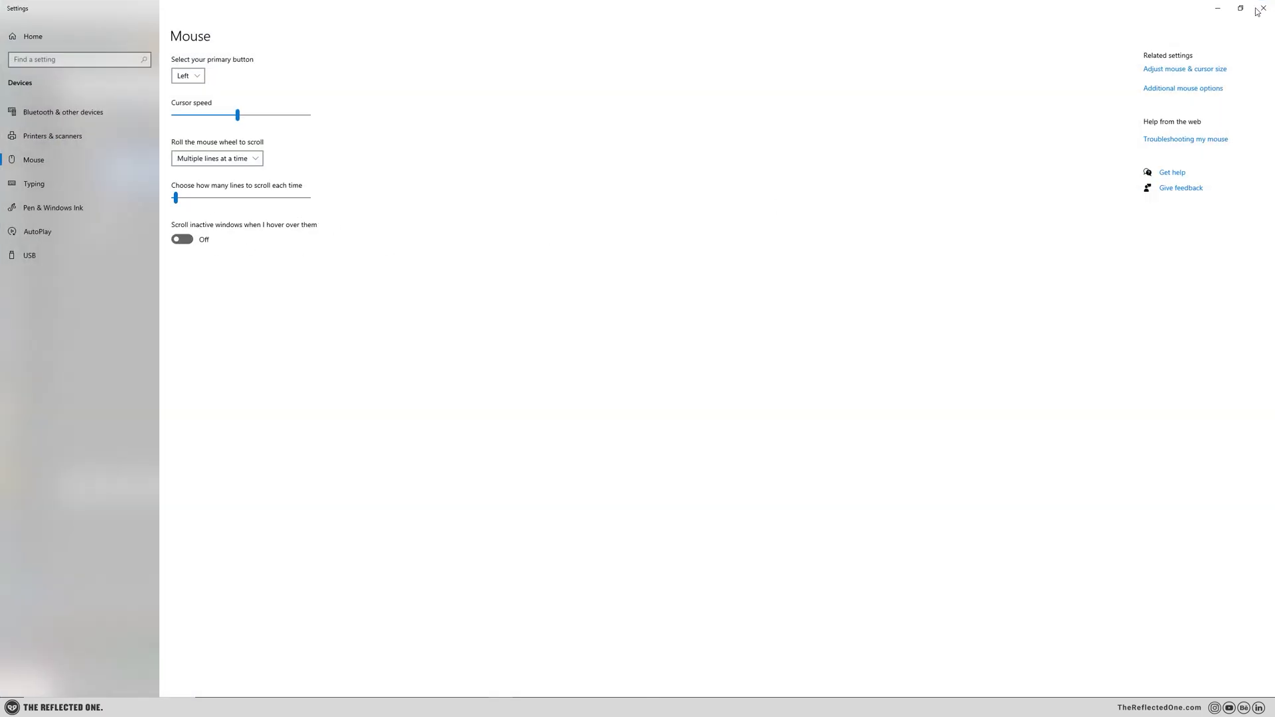
- Shift the Curve Editor window right, then scroll the YouTube page down and back up
{"action": "left_click", "coordinate": [1217, 9]}
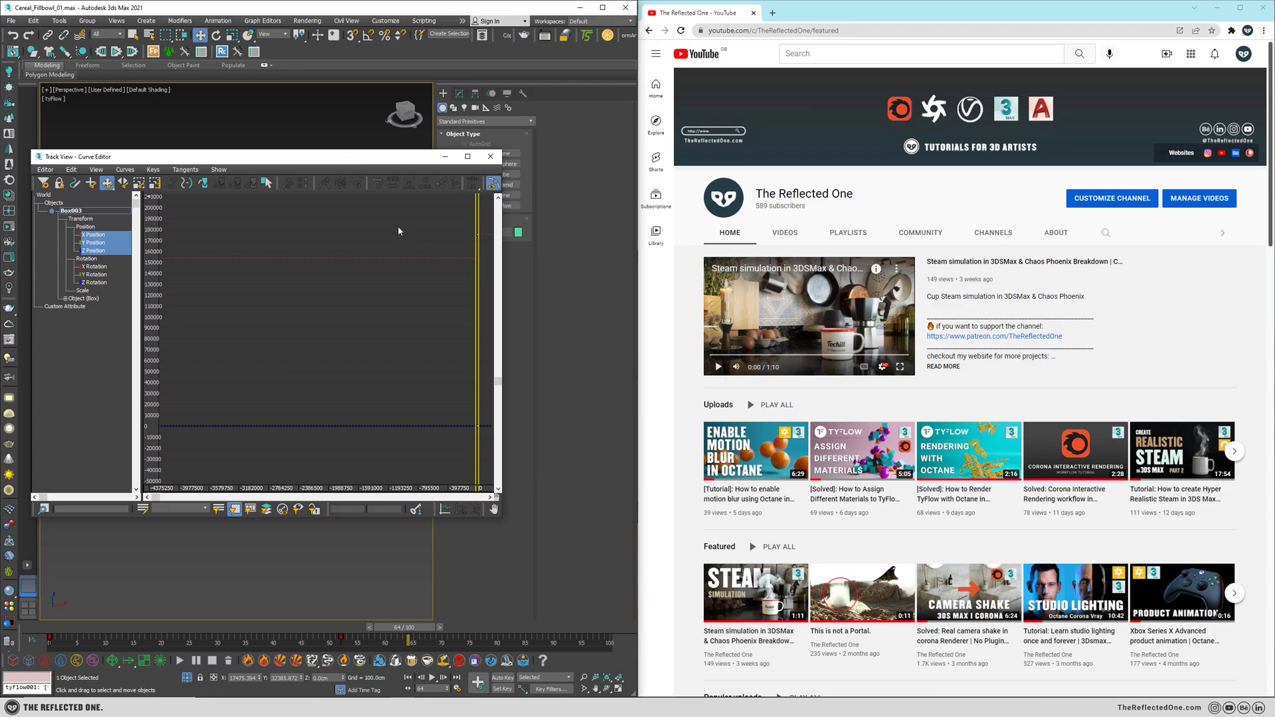
{"action": "left_click_drag", "start_coordinate": [336, 164], "coordinate": [386, 156]}
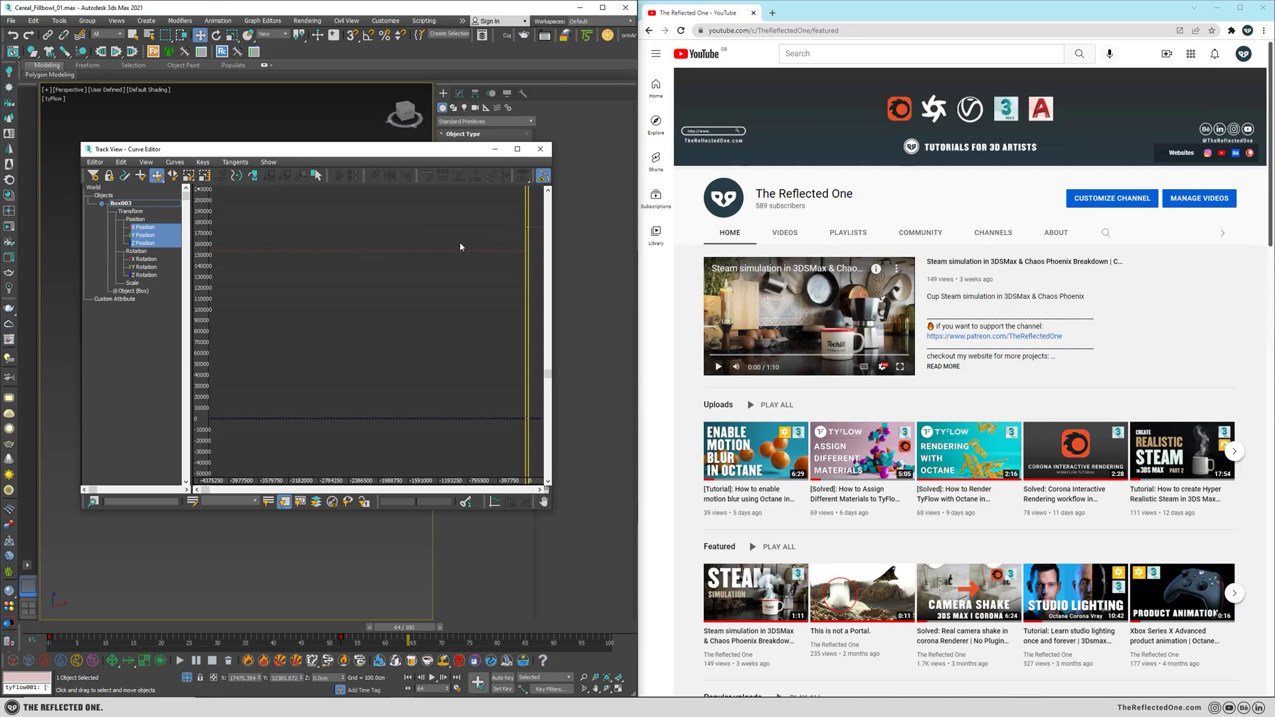
{"action": "scroll", "coordinate": [1110, 217], "scroll_direction": "down", "scroll_amount": 6}
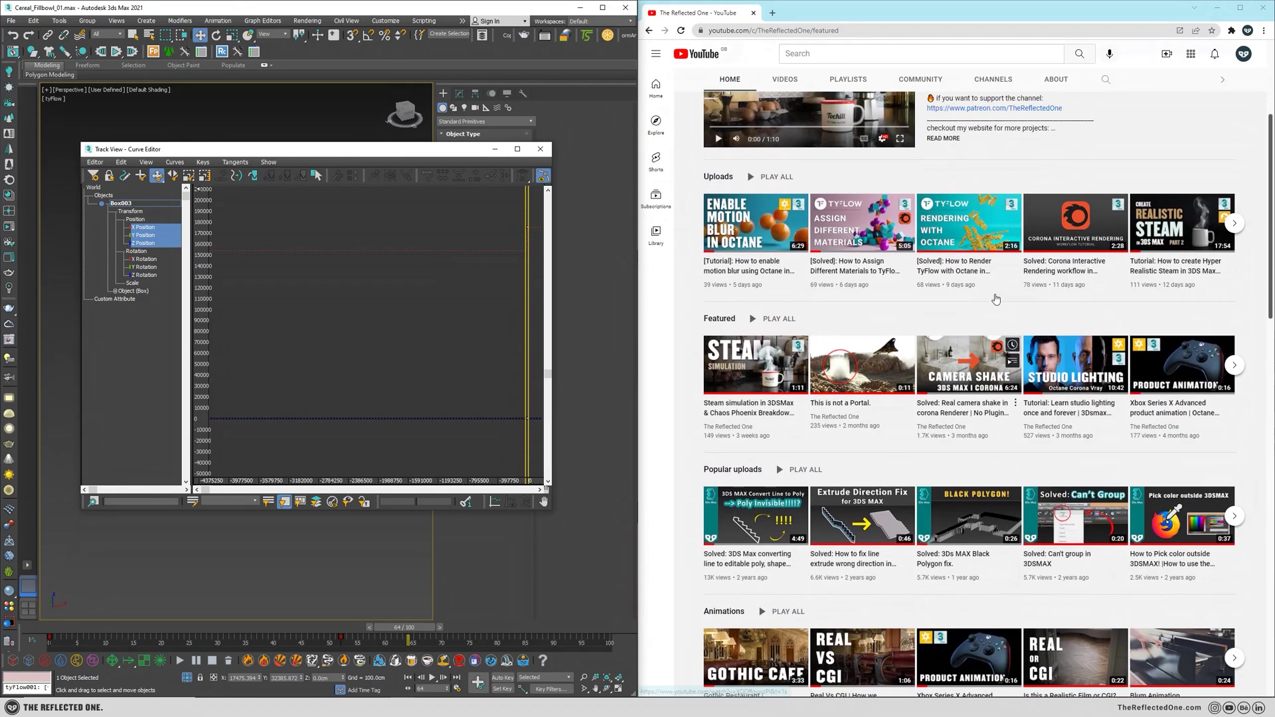
{"action": "scroll", "coordinate": [949, 335], "scroll_direction": "up", "scroll_amount": 6}
{"action": "scroll", "coordinate": [948, 336], "scroll_direction": "down", "scroll_amount": 6}
{"action": "scroll", "coordinate": [948, 336], "scroll_direction": "up", "scroll_amount": 6}
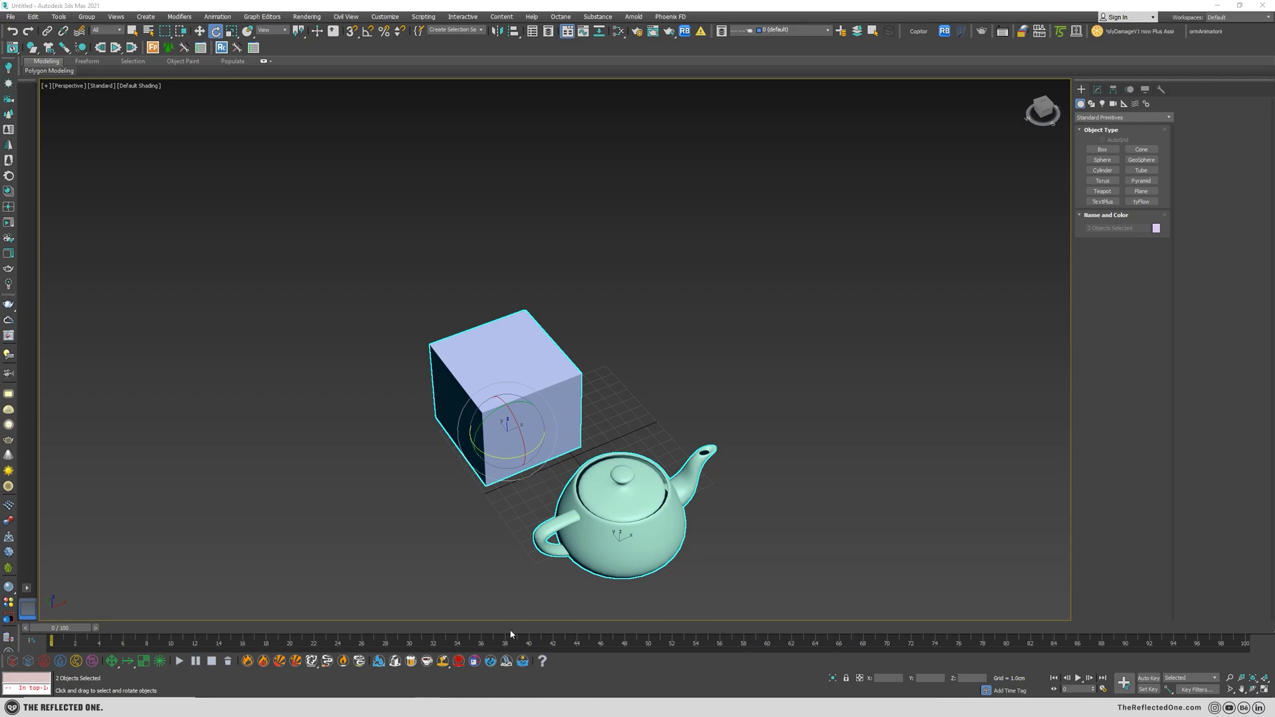
- With Auto Key on at frame 50, move the box and teapot right along X
{"action": "left_click", "coordinate": [644, 627]}
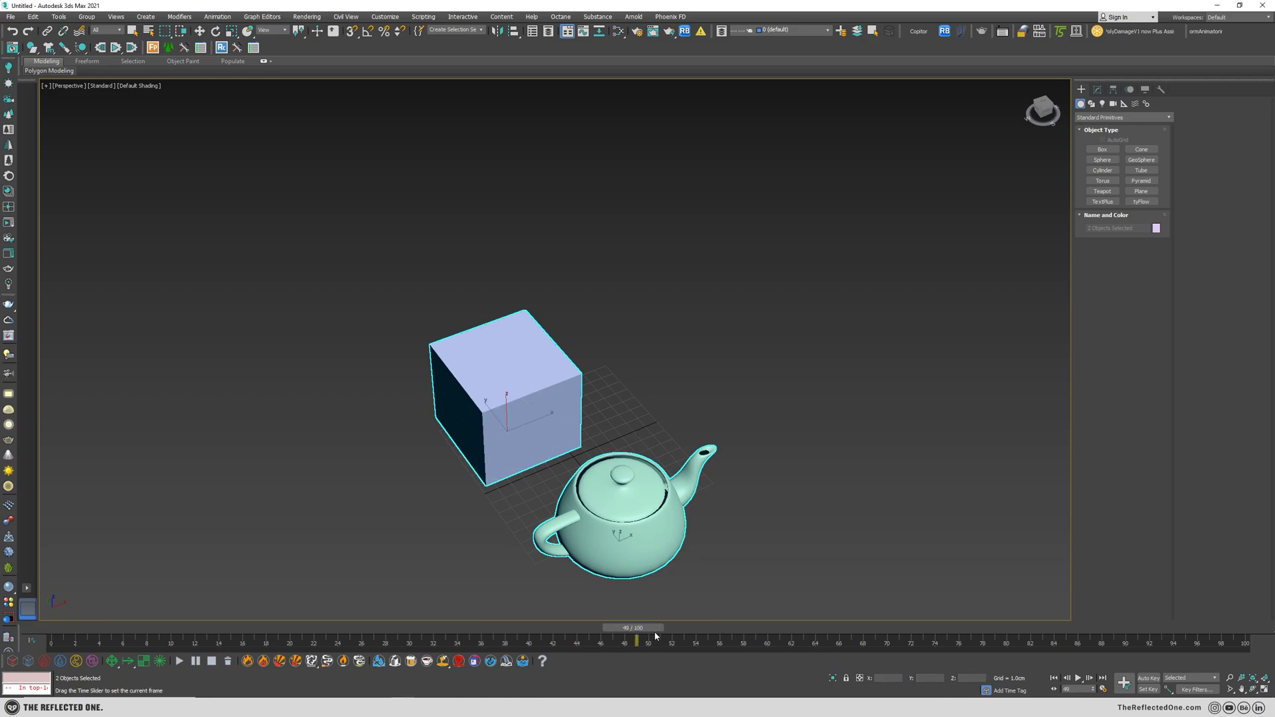
{"action": "left_click", "coordinate": [1148, 678]}
{"action": "key", "text": "w"}
{"action": "left_click_drag", "start_coordinate": [661, 524], "coordinate": [923, 425]}
{"action": "middle_click_drag", "start_coordinate": [720, 459], "coordinate": [608, 506]}
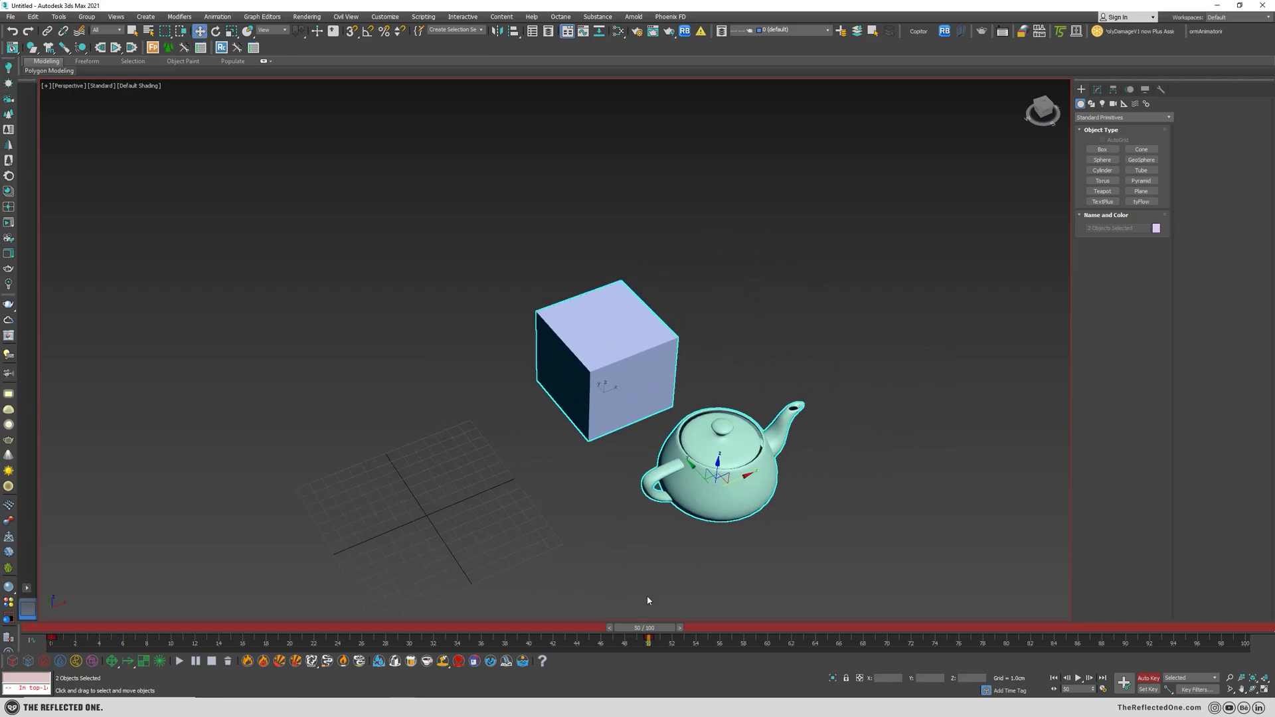
- At frame 54, start rotating the box and teapot, then cancel the rotation
{"action": "left_click_drag", "start_coordinate": [651, 634], "coordinate": [706, 632]}
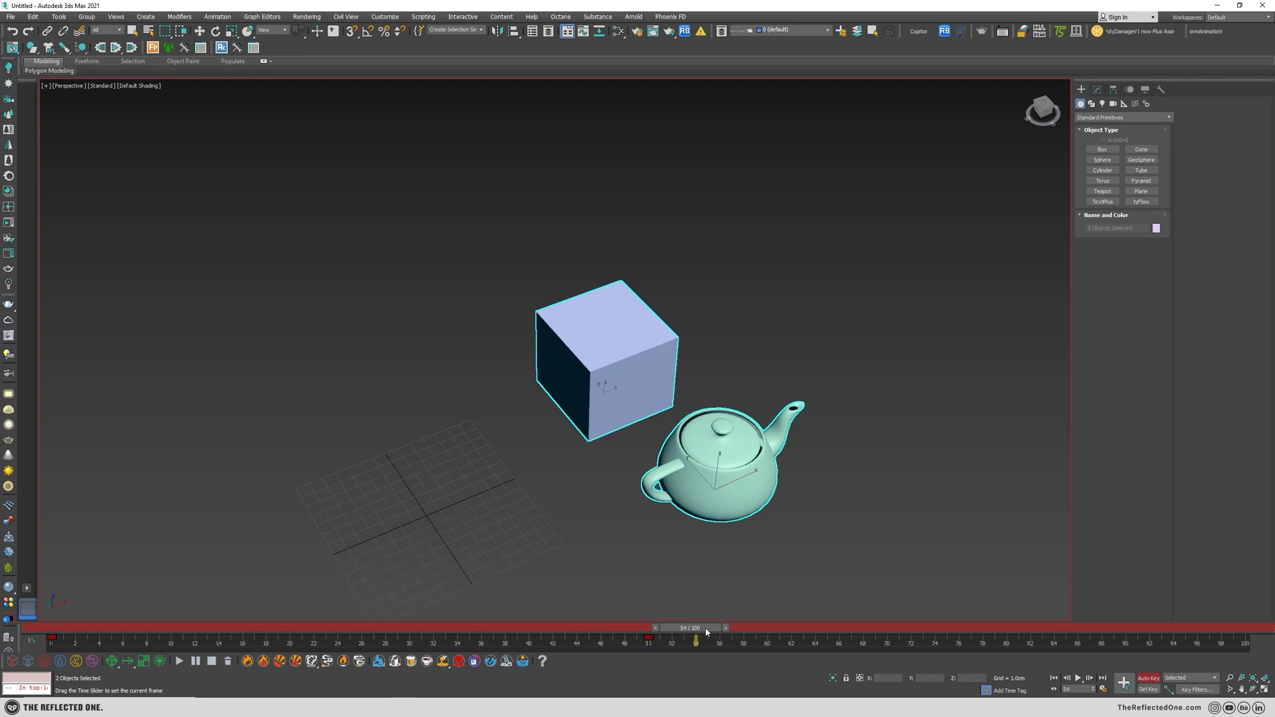
{"action": "key", "text": "r"}
{"action": "key", "text": "e"}
{"action": "left_click_drag", "start_coordinate": [714, 490], "coordinate": [753, 311]}
{"action": "right_click", "coordinate": [755, 303]}
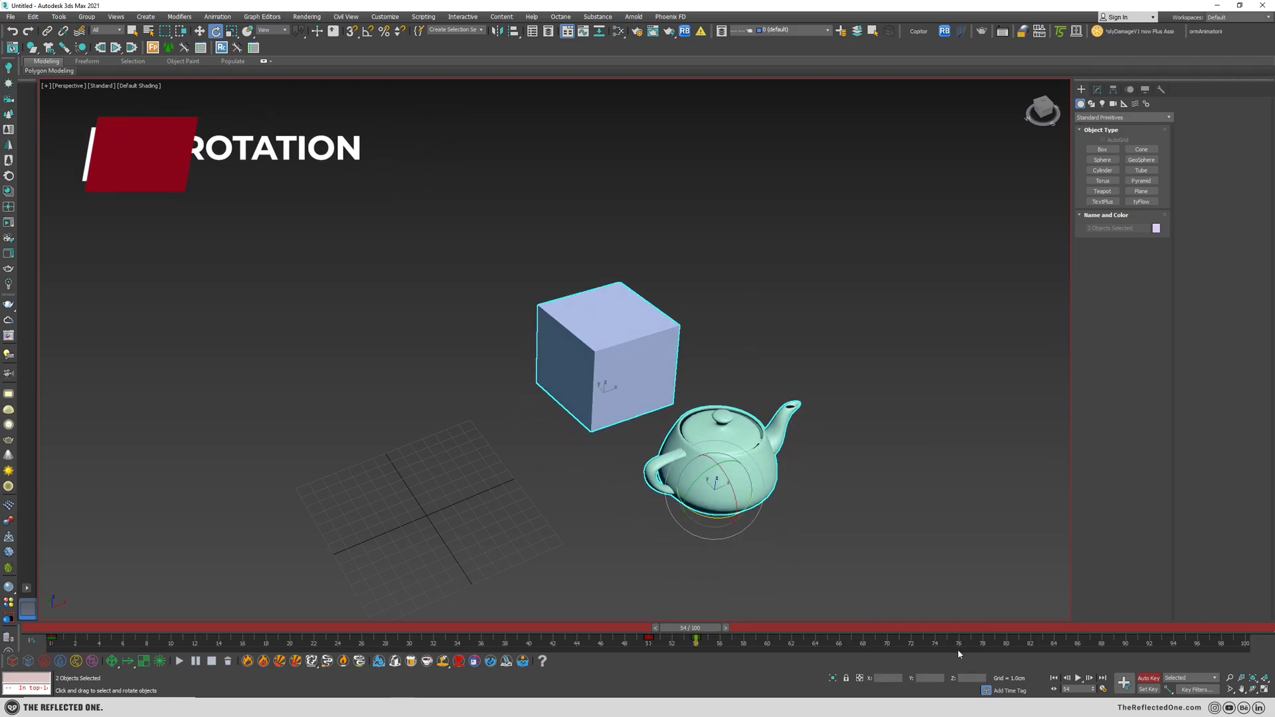
- Select and deselect the frame-54 track-bar key, preview the motion, and turn Auto Key off
{"action": "left_click_drag", "start_coordinate": [691, 627], "coordinate": [644, 627]}
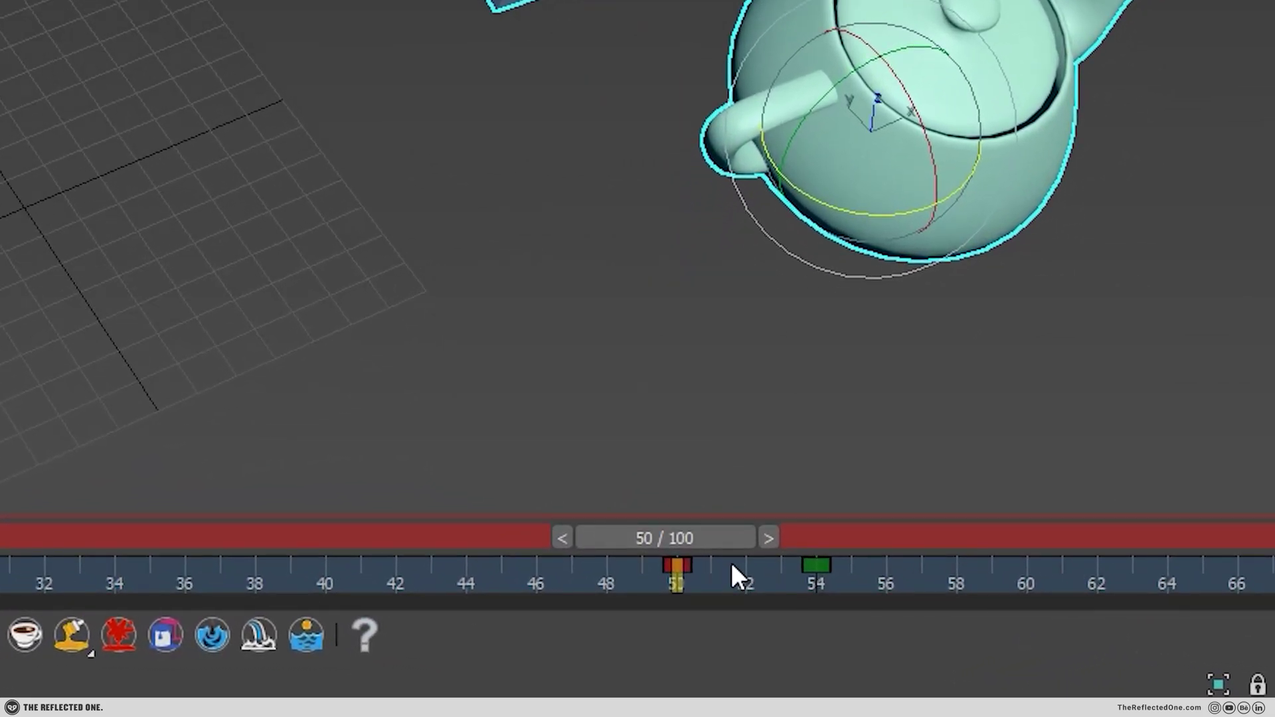
{"action": "left_click_drag", "start_coordinate": [770, 561], "coordinate": [887, 586]}
{"action": "left_click", "coordinate": [882, 583]}
{"action": "left_click_drag", "start_coordinate": [696, 638], "coordinate": [686, 560]}
{"action": "key", "text": "e"}
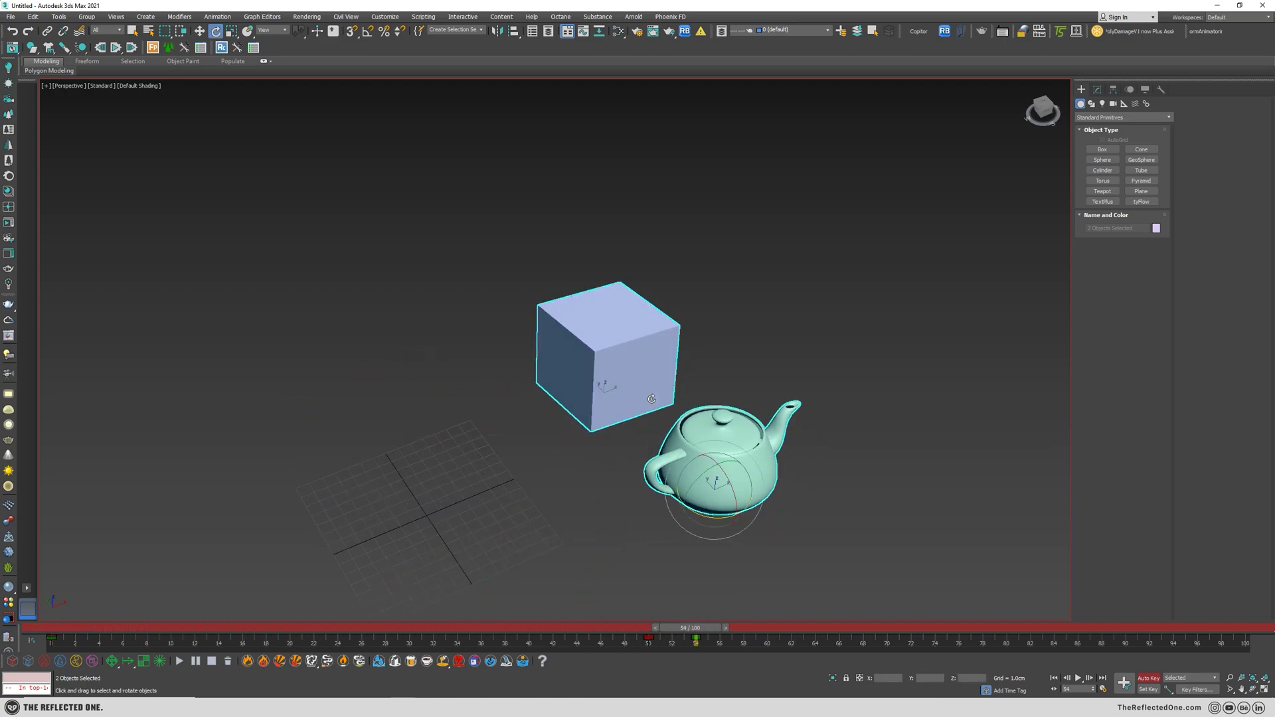
{"action": "left_click", "coordinate": [1147, 678]}
- Clear the selection, open the Curve Editor from the main toolbar, and select the box
{"action": "left_click", "coordinate": [839, 328]}
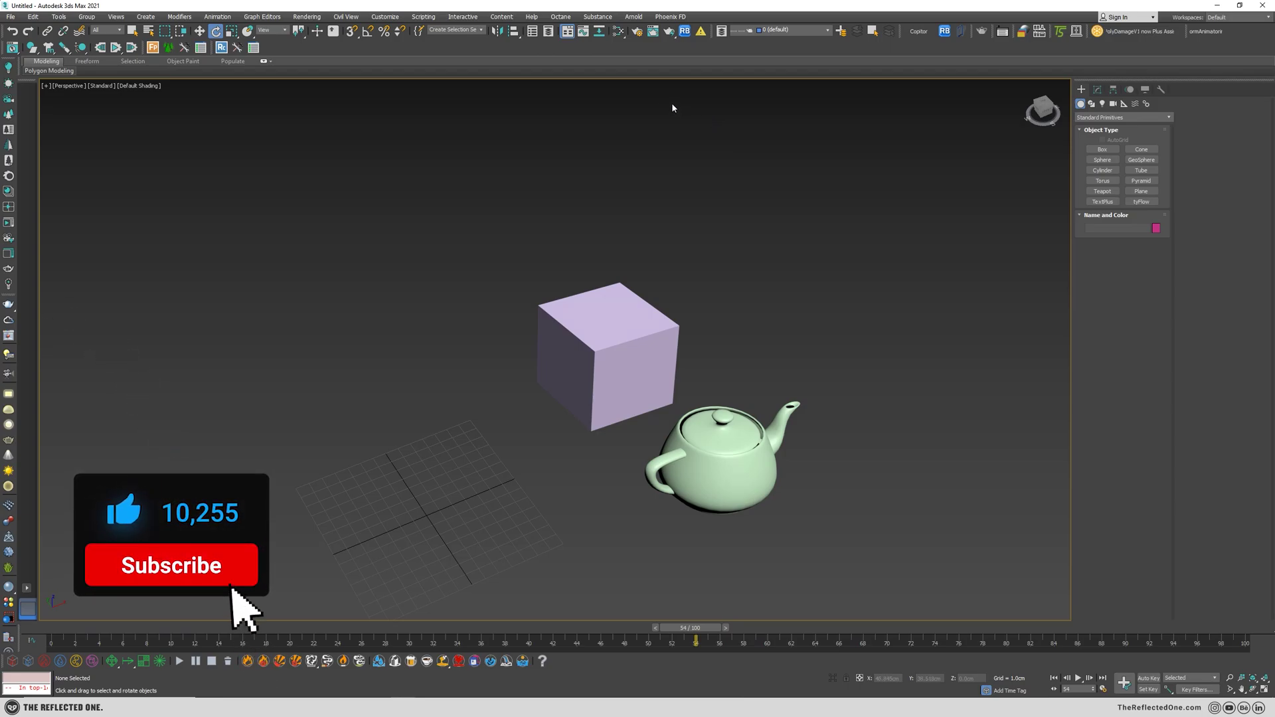
{"action": "left_click", "coordinate": [583, 32]}
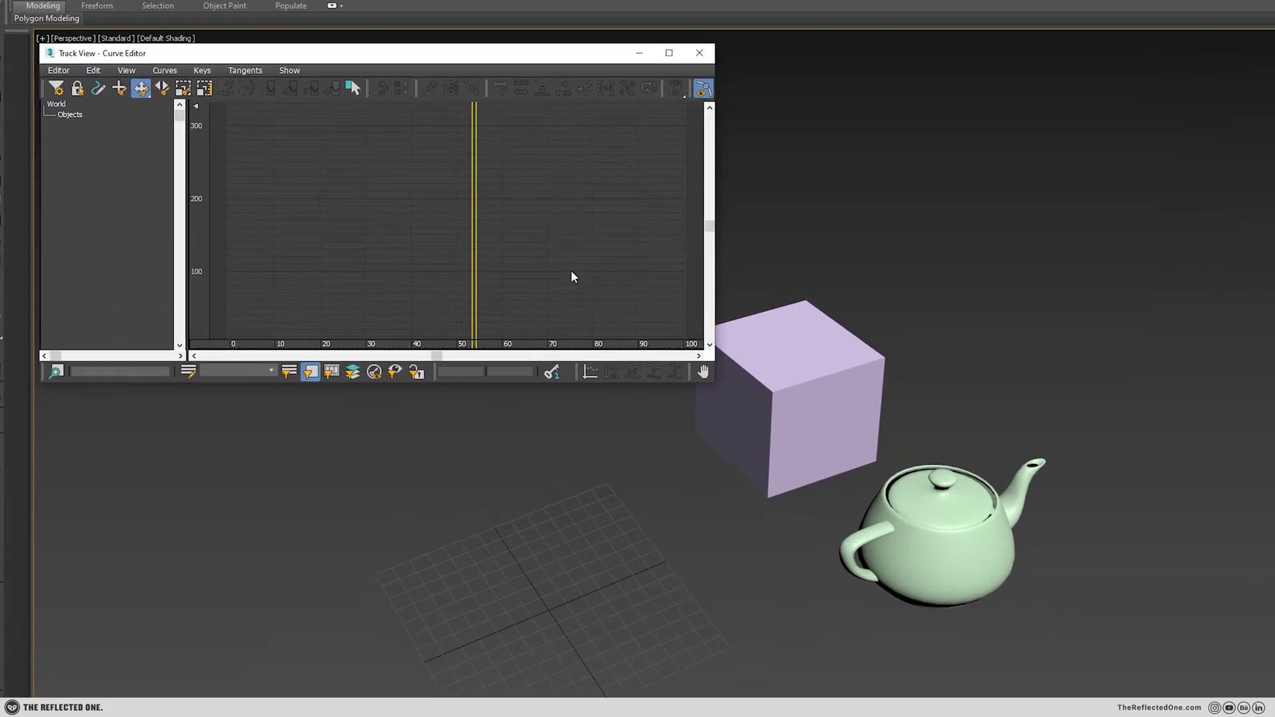
{"action": "left_click", "coordinate": [603, 333]}
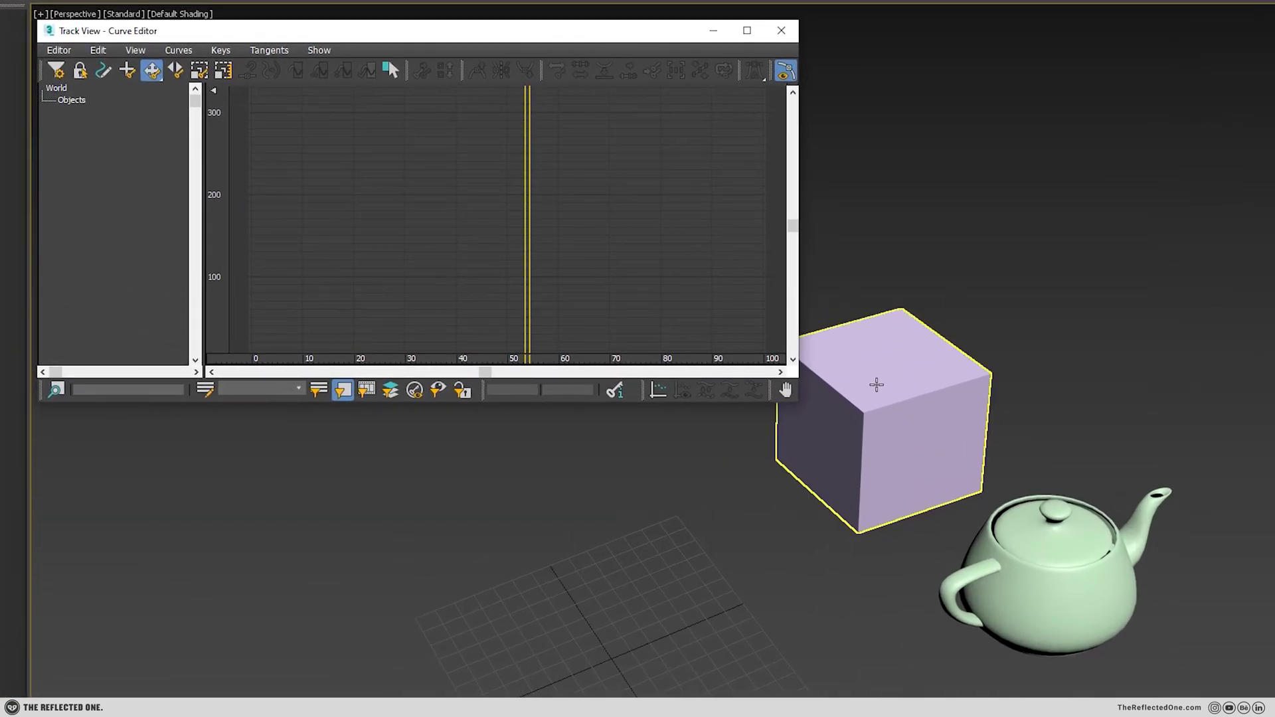
- Show Box001's curves zoomed out to all keys, then load Teapot001's position and rotation curves
{"action": "left_click", "coordinate": [905, 388]}
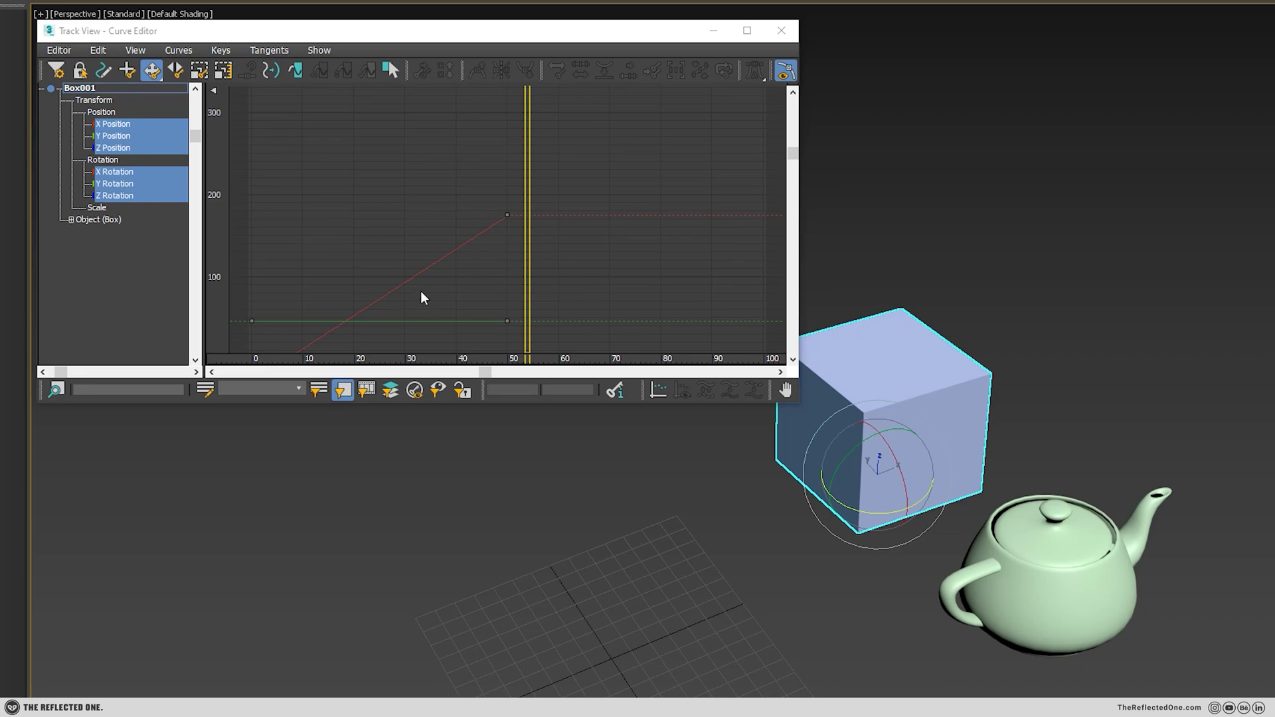
{"action": "middle_click_drag", "start_coordinate": [421, 293], "coordinate": [525, 141]}
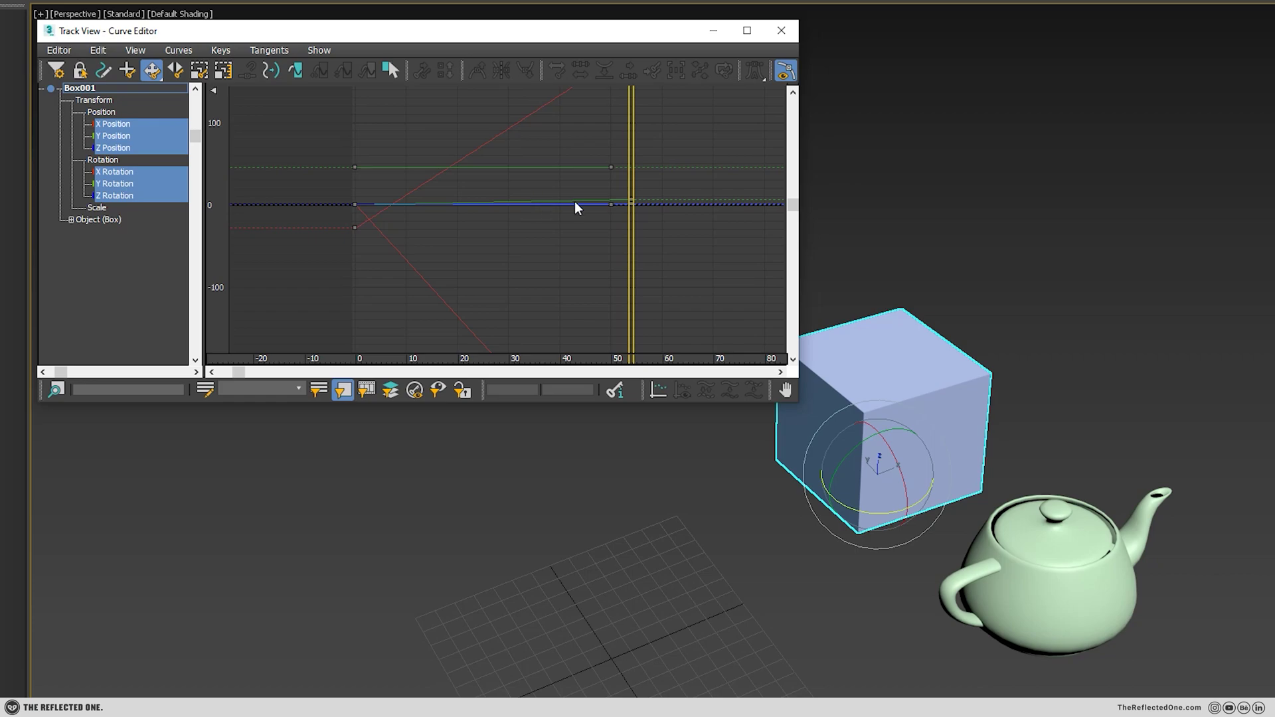
{"action": "middle_click_drag", "start_coordinate": [643, 225], "coordinate": [470, 249], "text": "ctrl+alt"}
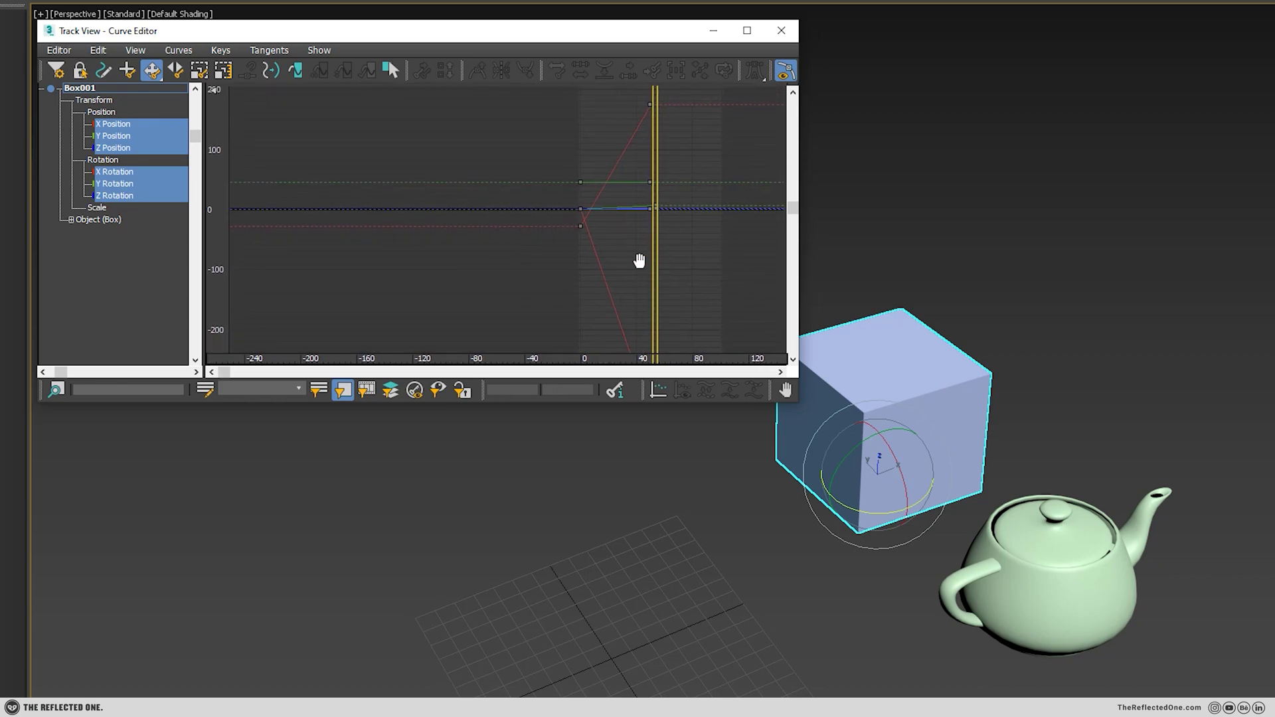
{"action": "middle_click_drag", "start_coordinate": [637, 261], "coordinate": [518, 250], "text": "ctrl+alt"}
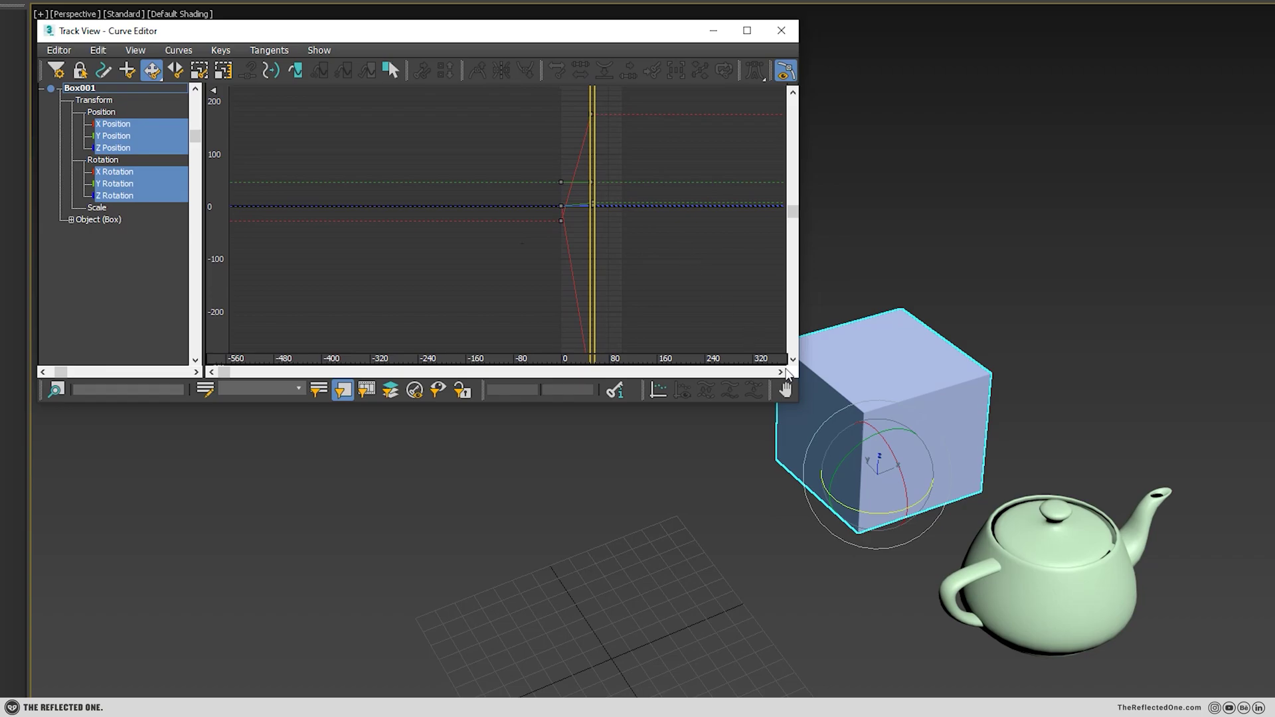
{"action": "left_click", "coordinate": [1008, 549]}
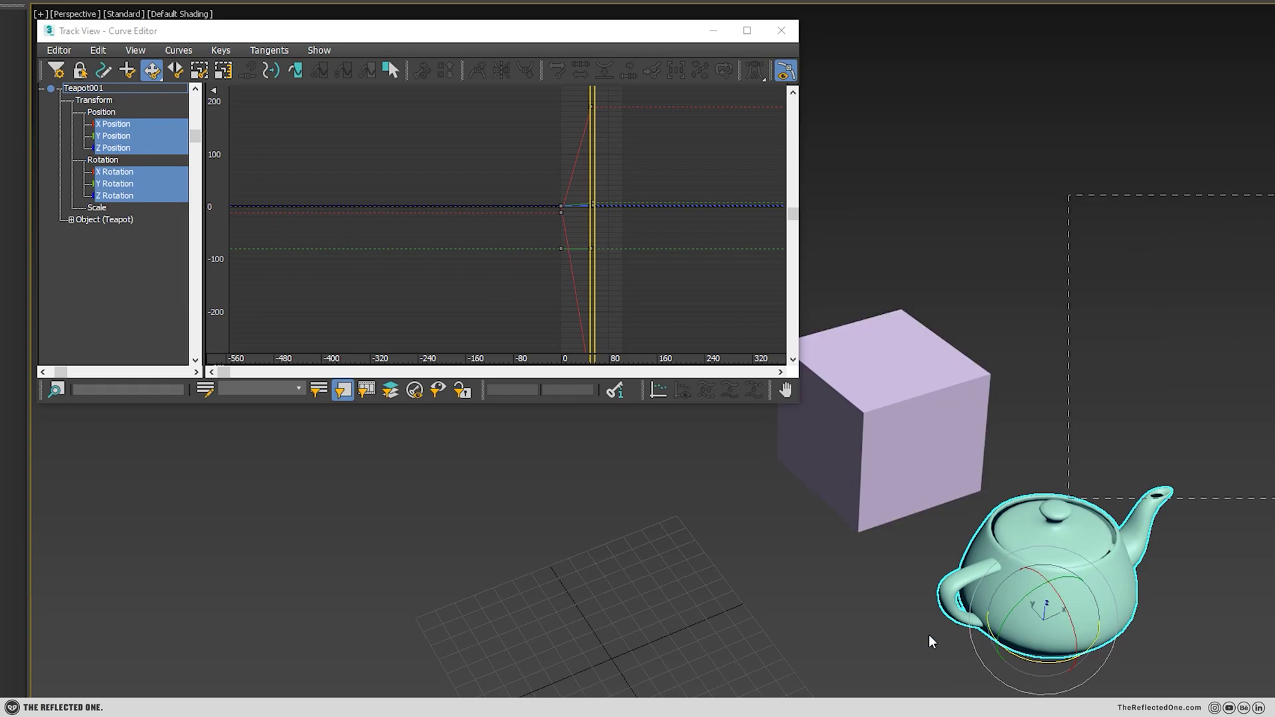
- Add the box to the selection, enlarge the Curve Editor downward, and show only Box001's Position track
{"action": "key", "text": "ctrl+a"}
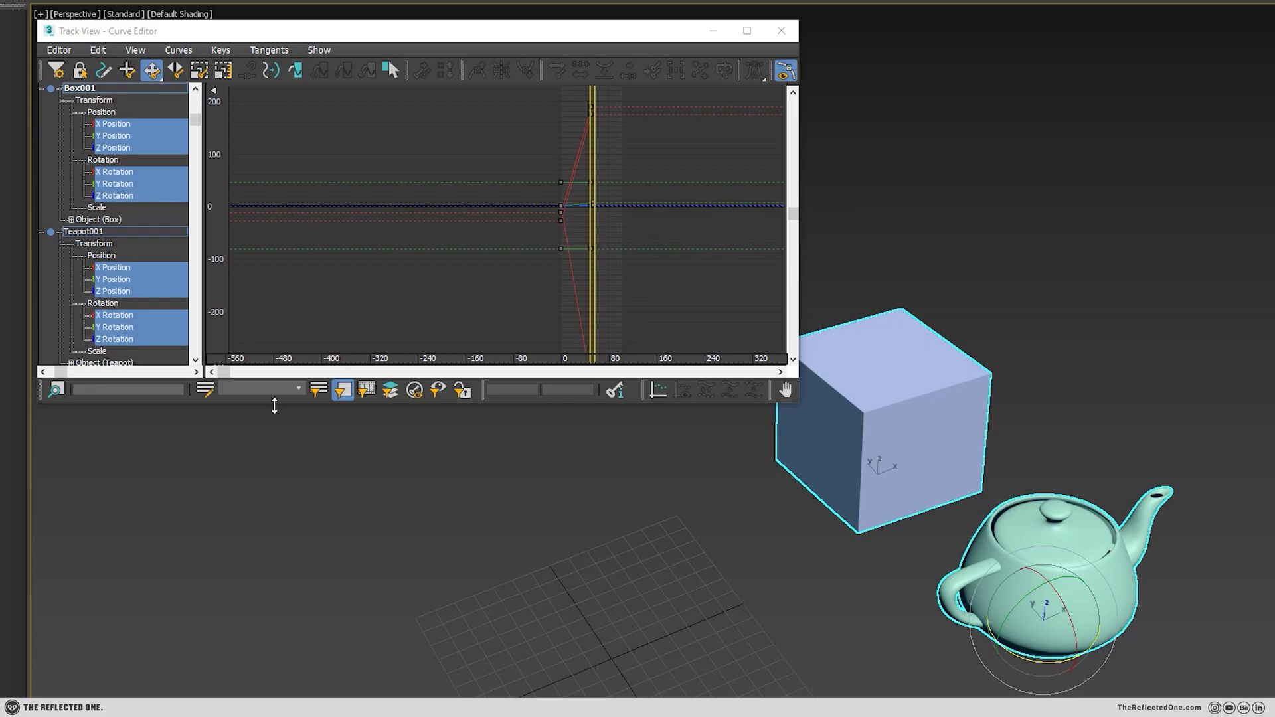
{"action": "left_click_drag", "start_coordinate": [274, 406], "coordinate": [274, 541]}
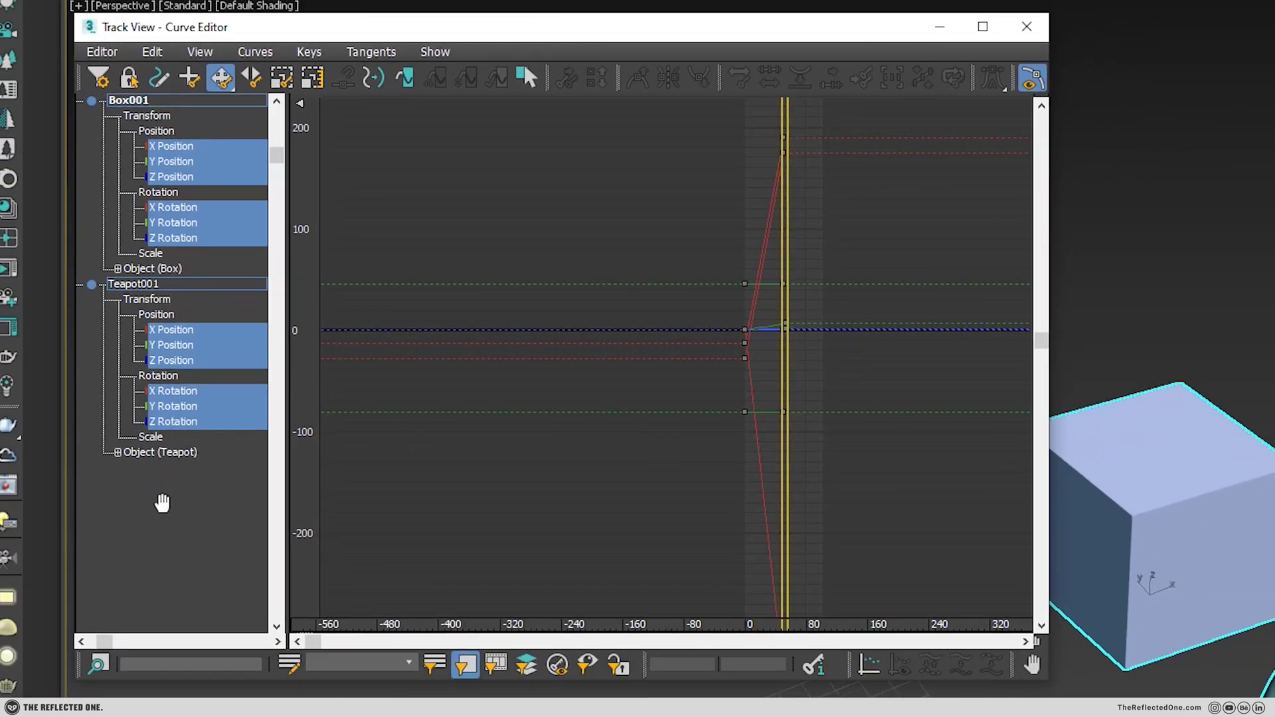
{"action": "left_click", "coordinate": [154, 132]}
- View the box's X, Y and Z Position curves one track at a time in the controller tree
{"action": "scroll", "coordinate": [740, 284], "scroll_direction": "up", "scroll_amount": 2}
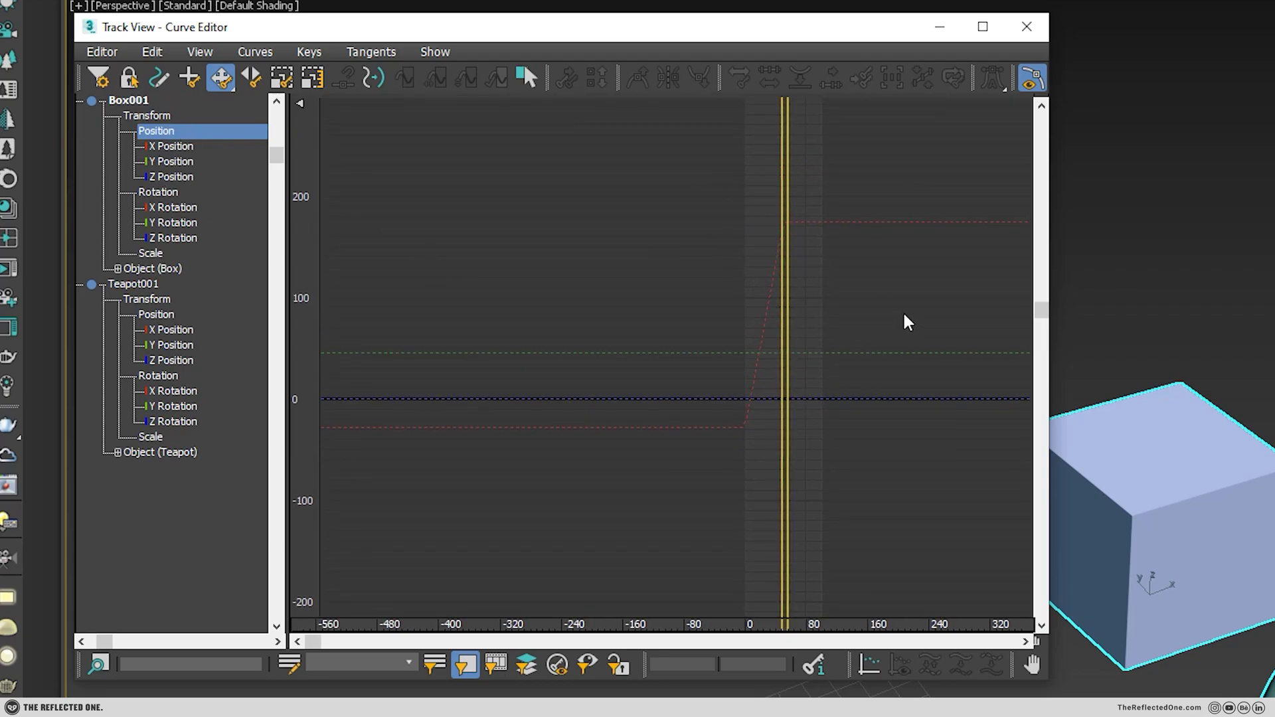
{"action": "left_click", "coordinate": [178, 148]}
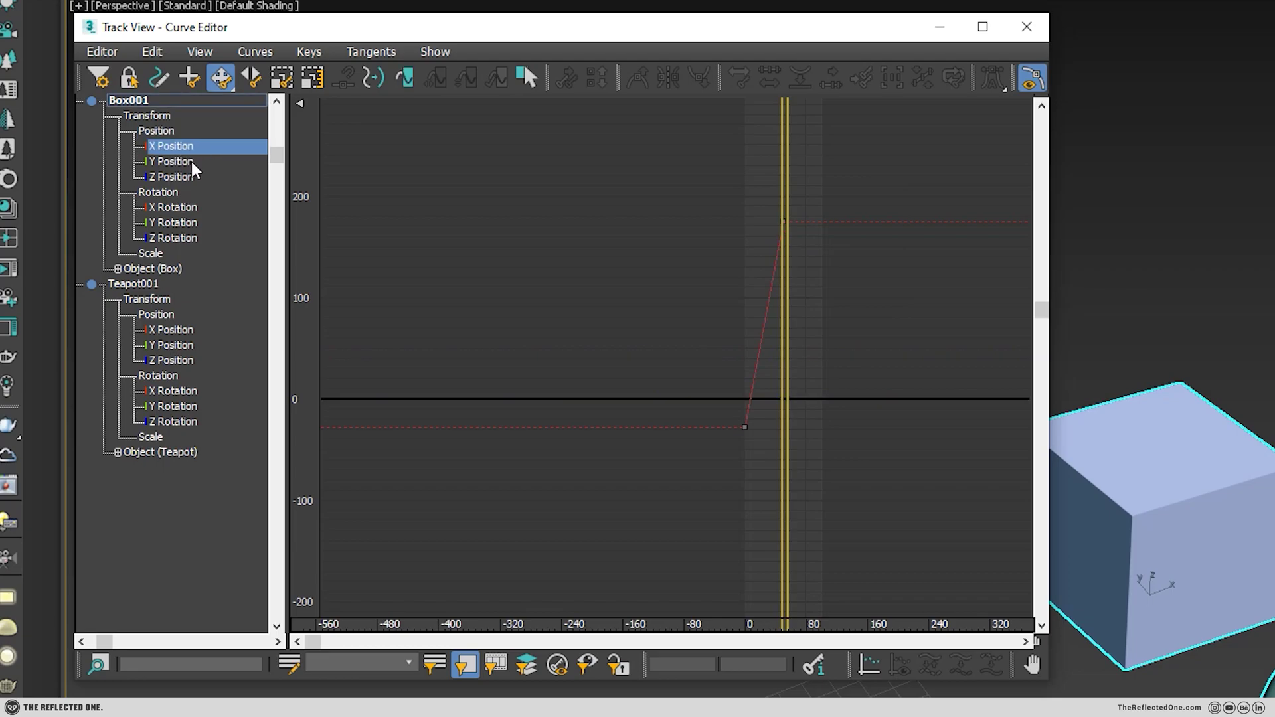
{"action": "left_click", "coordinate": [188, 164]}
{"action": "left_click", "coordinate": [183, 176]}
{"action": "left_click", "coordinate": [187, 149]}
{"action": "left_click", "coordinate": [180, 163]}
{"action": "left_click", "coordinate": [180, 176]}
{"action": "left_click", "coordinate": [185, 148]}
{"action": "left_click", "coordinate": [185, 163]}
{"action": "left_click", "coordinate": [180, 177]}
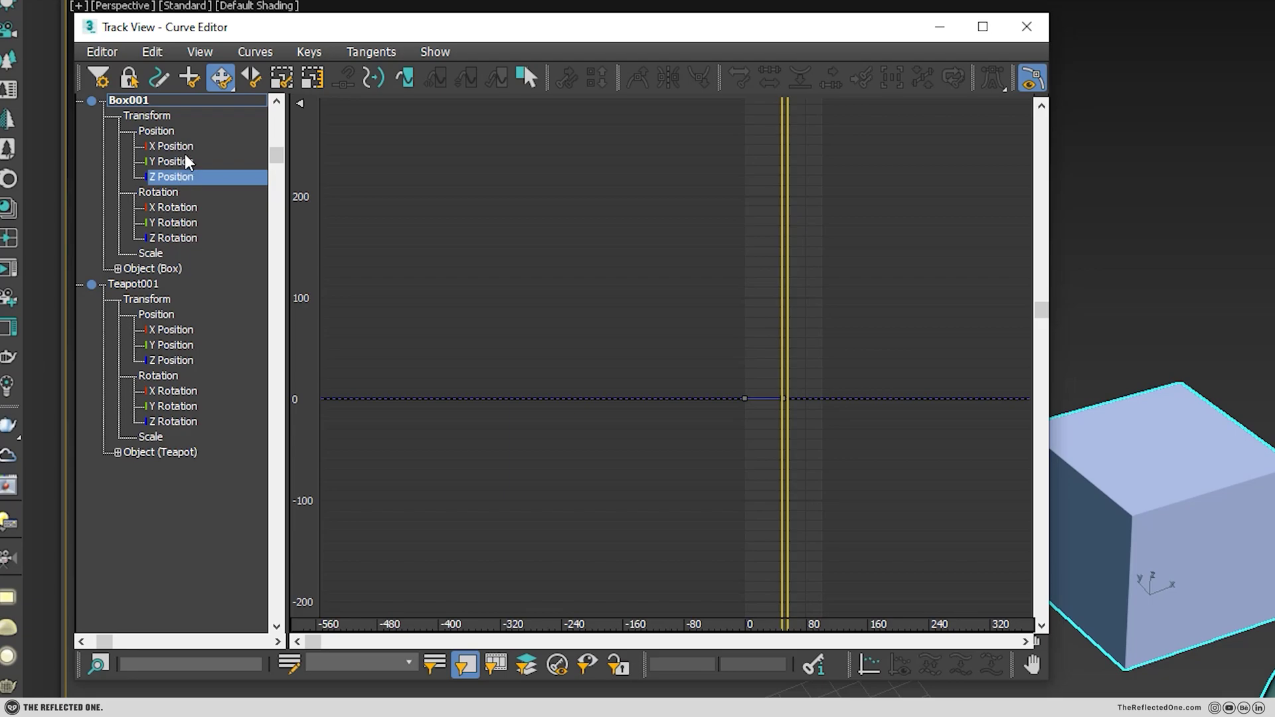
{"action": "left_click", "coordinate": [184, 148]}
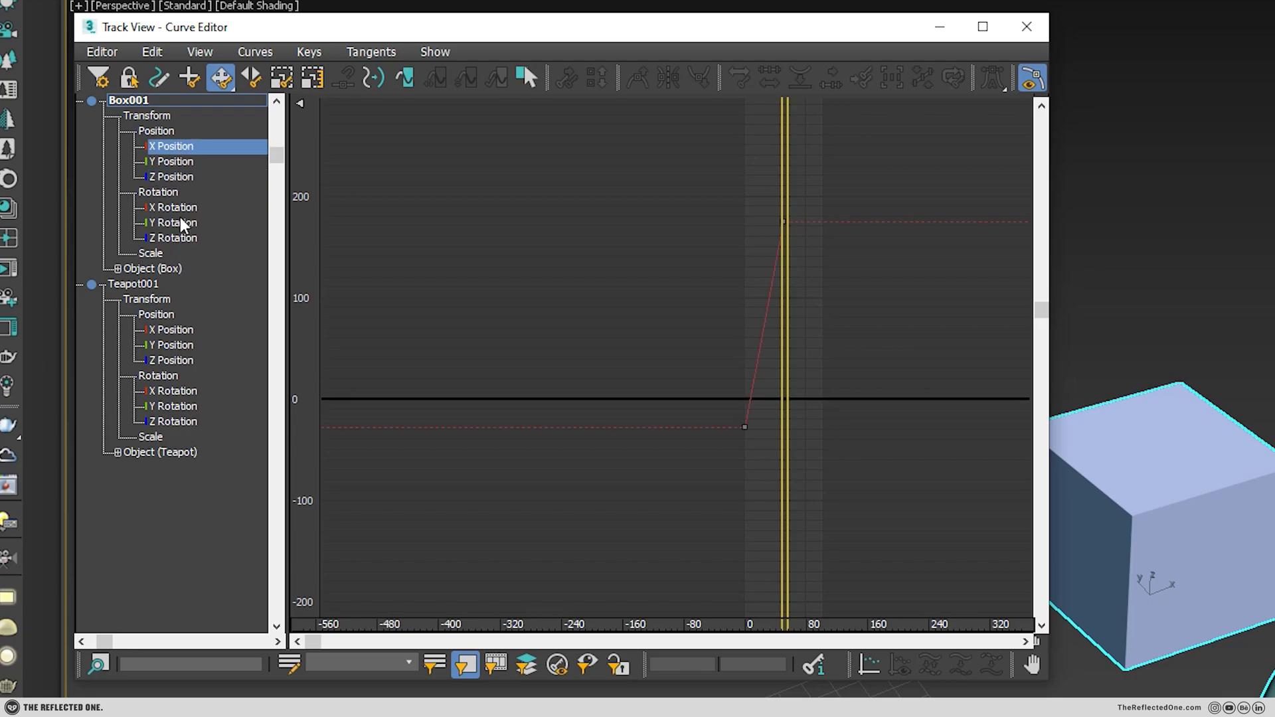
- Show all of the box's position and rotation curves plus the teapot's tracks, then deselect both objects
{"action": "left_click", "coordinate": [177, 238], "text": "shift"}
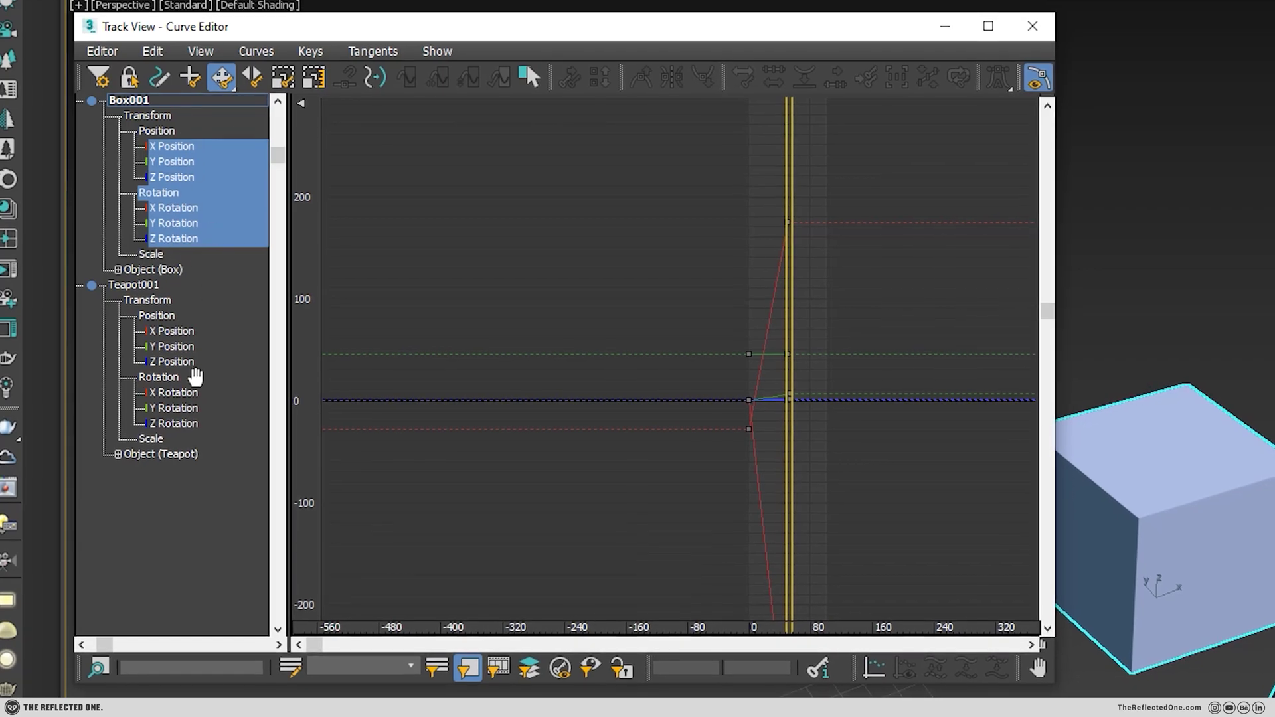
{"action": "left_click", "coordinate": [182, 424], "text": "shift"}
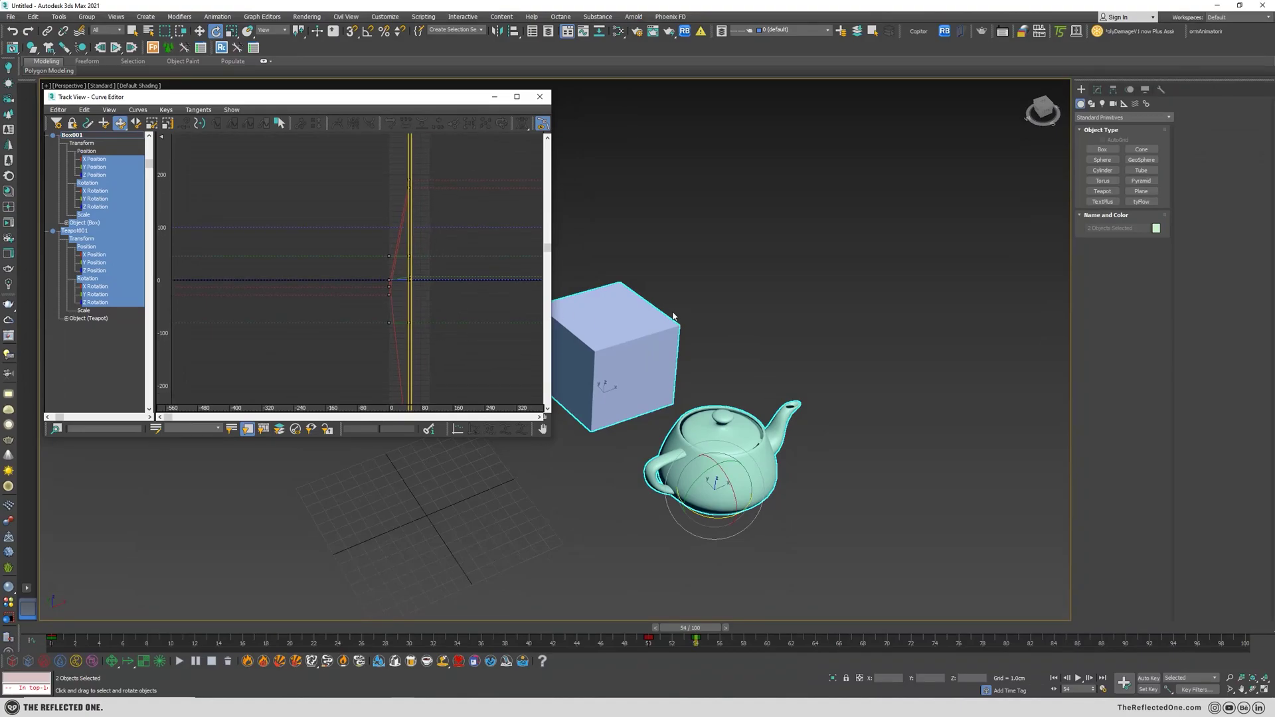
{"action": "left_click", "coordinate": [673, 316]}
- Slide Box001's top X Position key from frame 50 to about frame 70, then widen the Curve Editor
{"action": "left_click", "coordinate": [604, 338]}
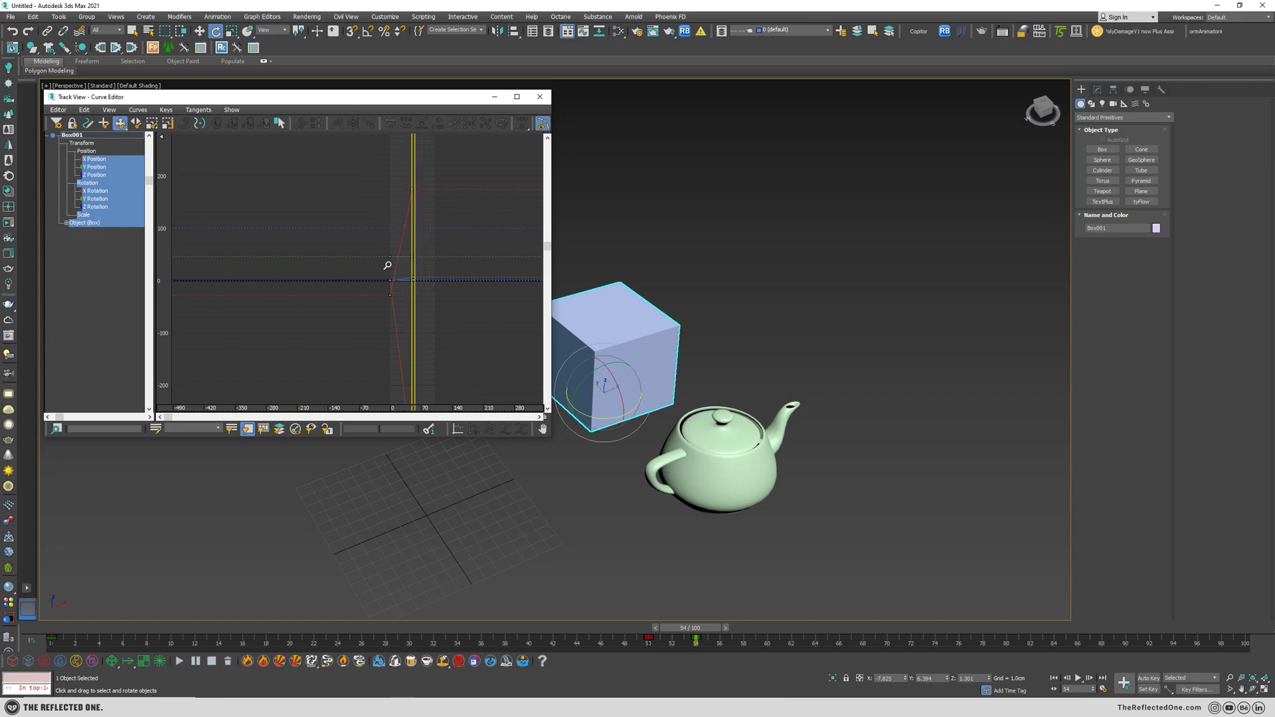
{"action": "scroll", "coordinate": [392, 265], "scroll_direction": "up", "scroll_amount": 5}
{"action": "middle_click_drag", "start_coordinate": [479, 216], "coordinate": [379, 243]}
{"action": "left_click", "coordinate": [424, 183]}
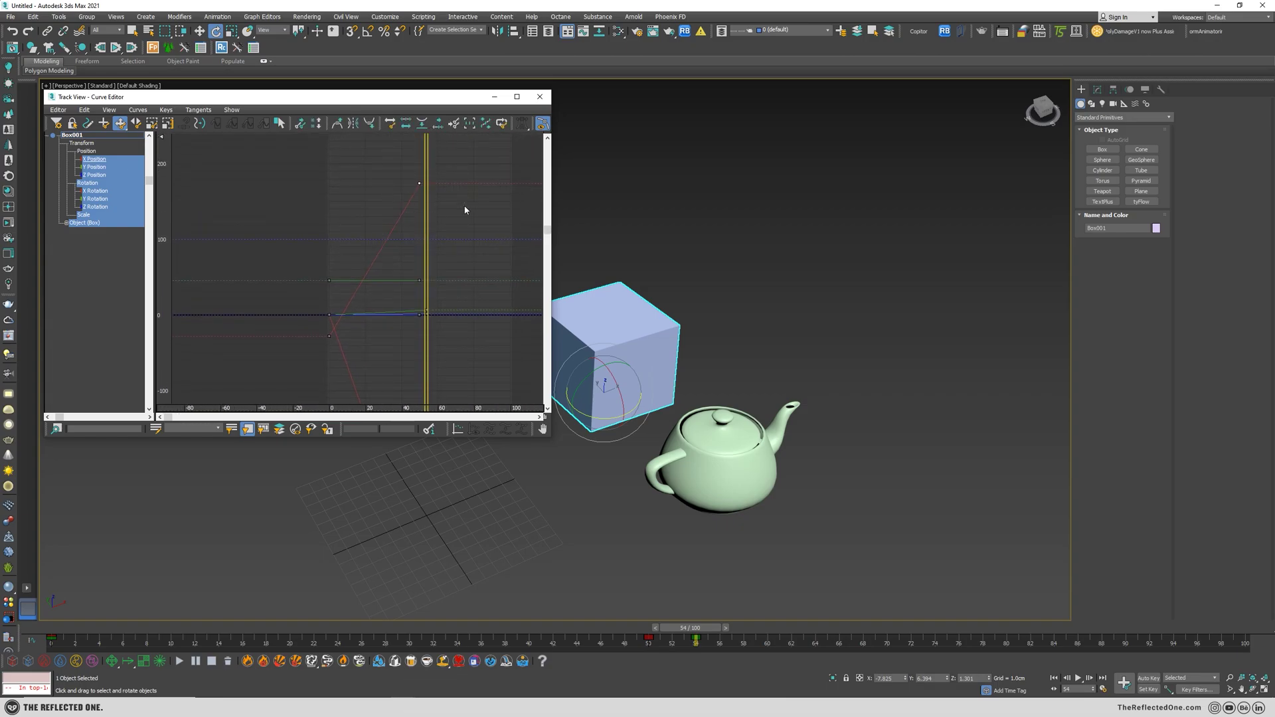
{"action": "left_click_drag", "start_coordinate": [424, 183], "coordinate": [461, 185]}
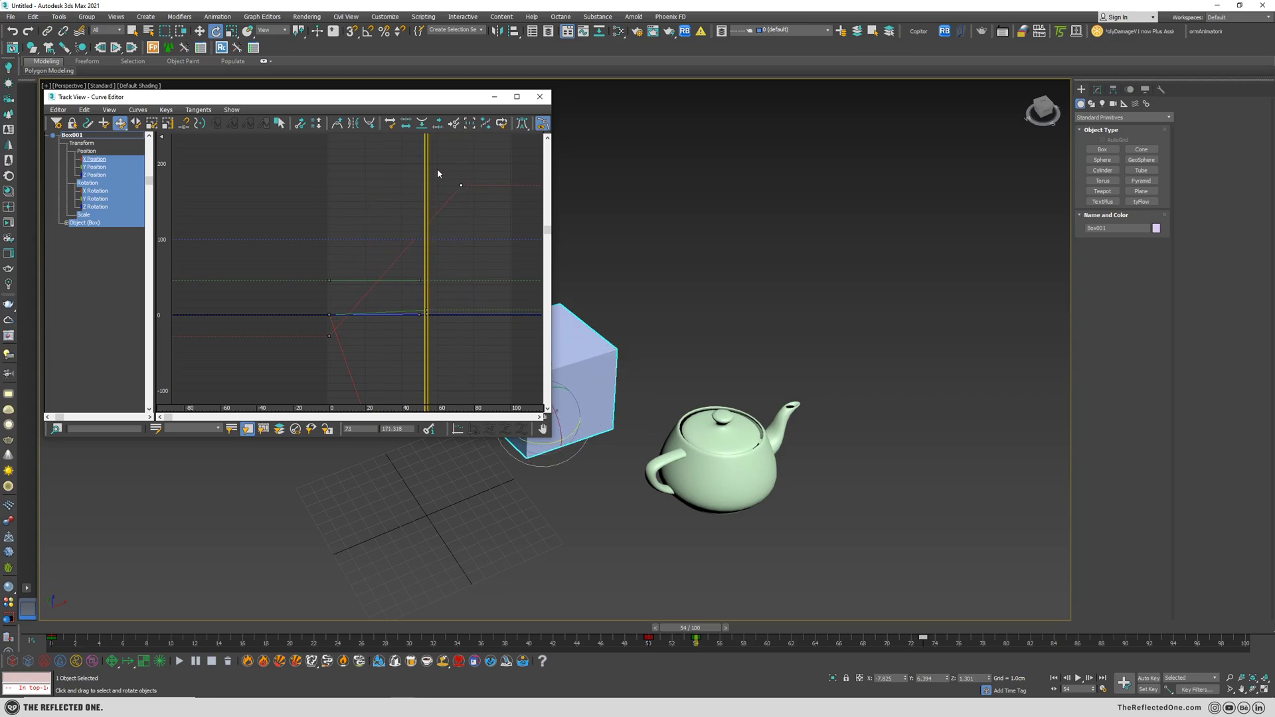
{"action": "left_click_drag", "start_coordinate": [551, 158], "coordinate": [698, 162]}
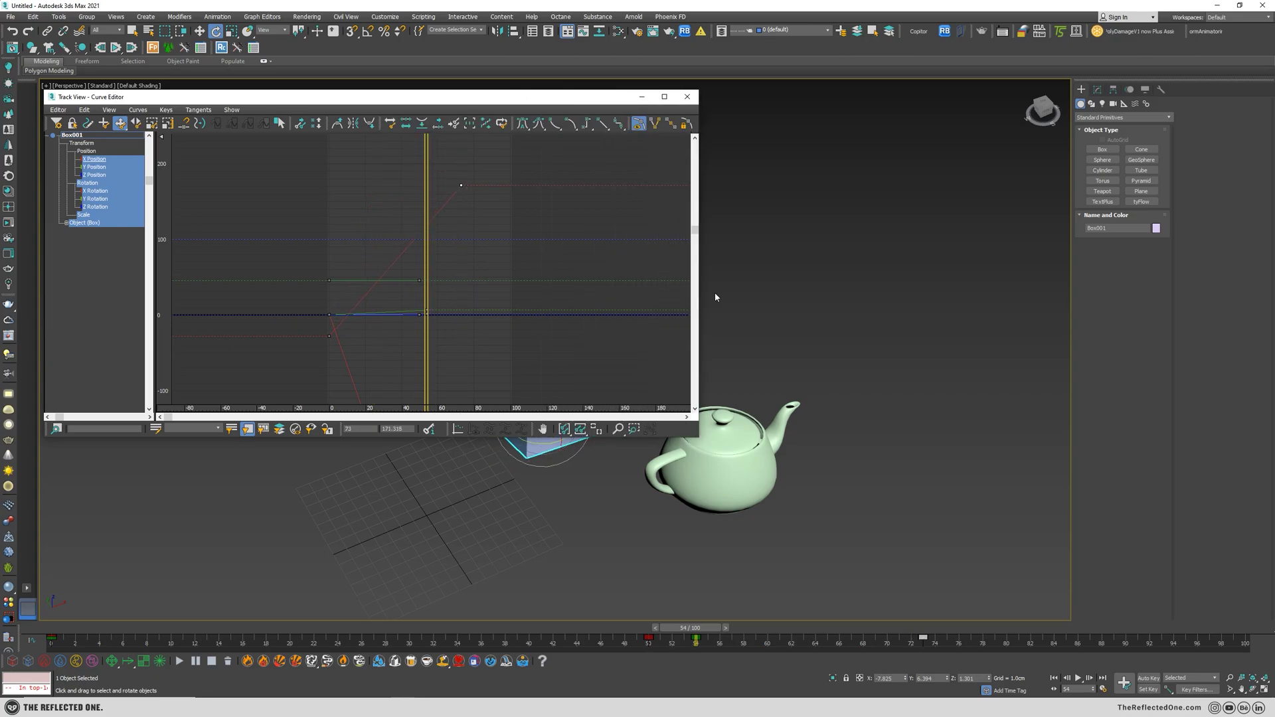
{"action": "middle_click_drag", "start_coordinate": [709, 296], "coordinate": [890, 316]}
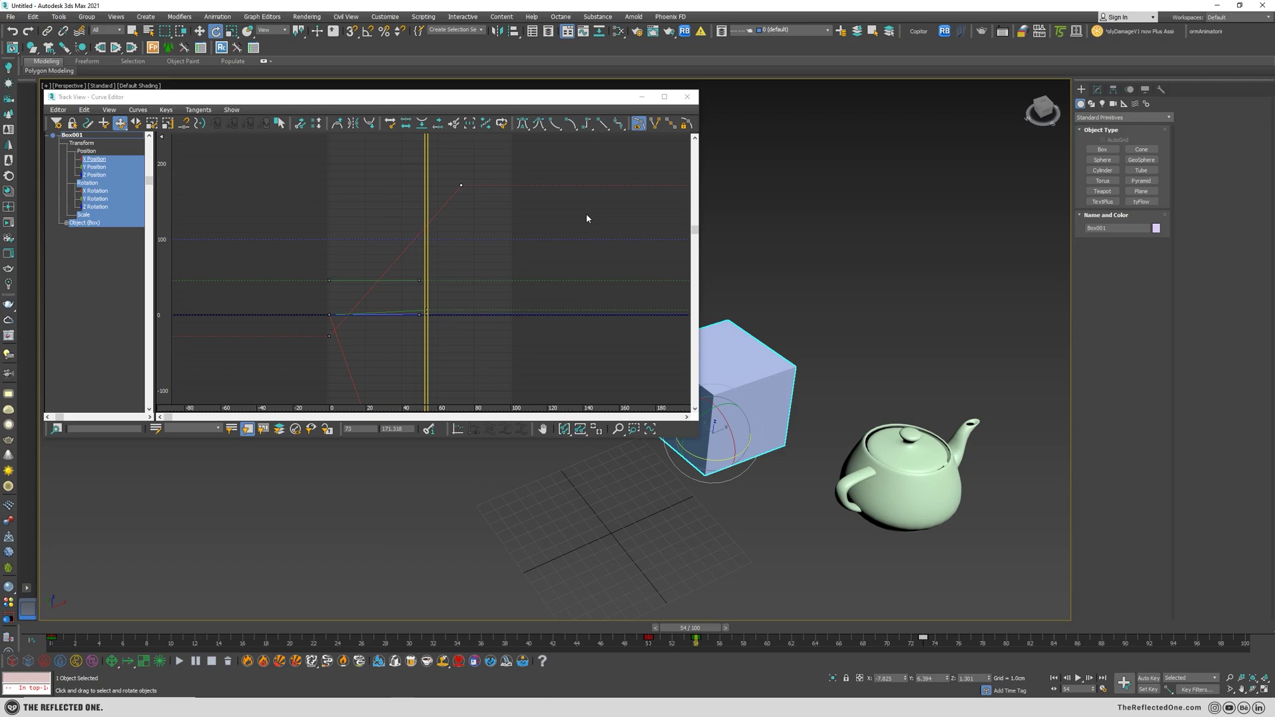